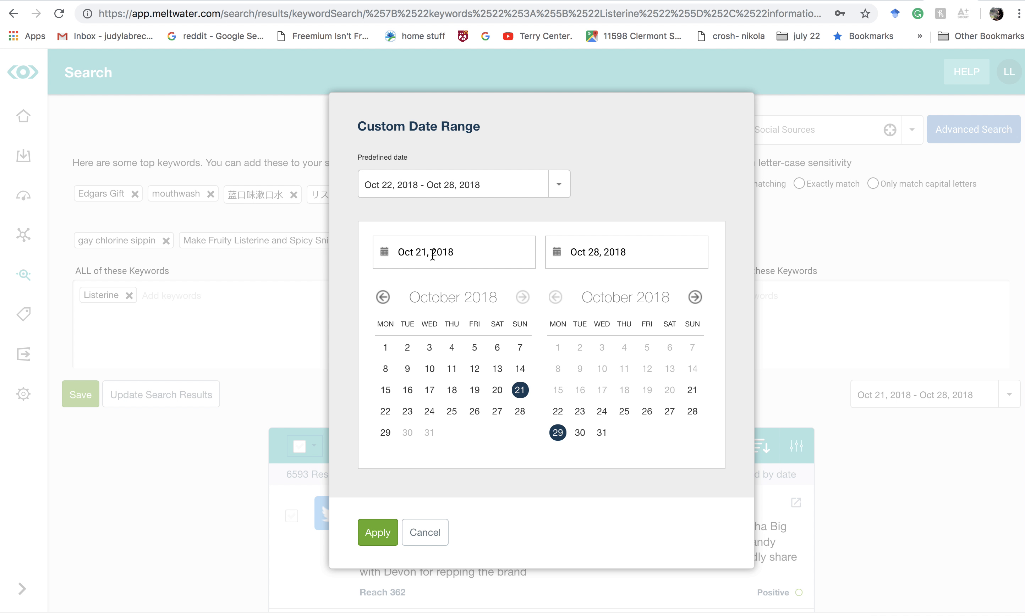
- Set the custom date range to Oct 28, 2017 through Oct 28, 2018 and apply it to the search
left_click(382, 296)
left_click(382, 297)
left_click(382, 296)
left_click(382, 297)
left_click(382, 297)
left_click(382, 296)
left_click(381, 297)
left_click(430, 258)
left_click(464, 249)
key("BackSpace")
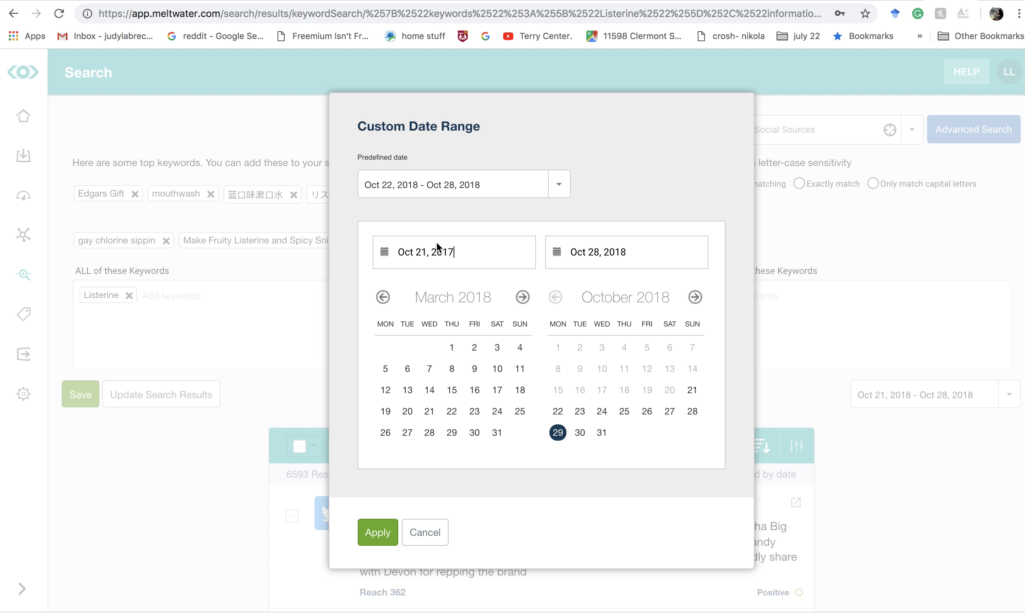
left_click(425, 252)
key("BackSpace")
type("8")
left_click(502, 267)
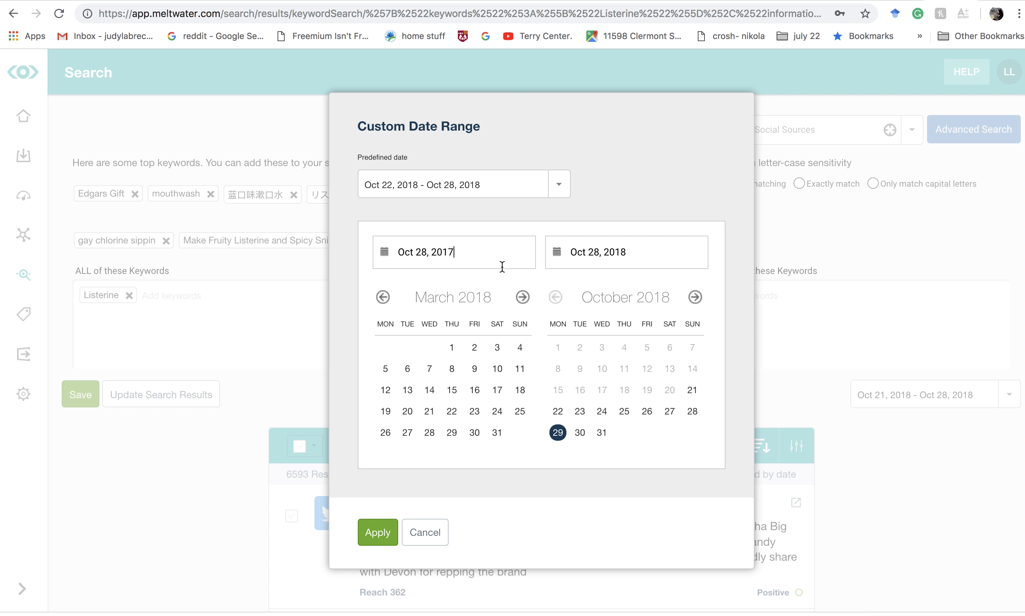
left_click(377, 531)
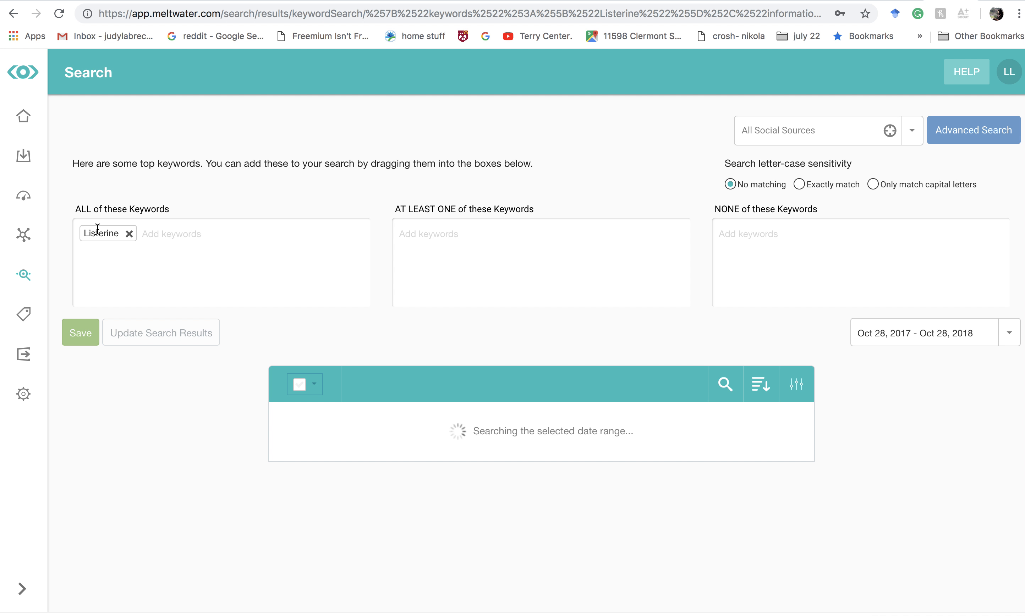
- Review the Listerine posts returned for the one-year date range, checking their content, languages and sentiment for relevance
scroll(178, 412, "down", 3)
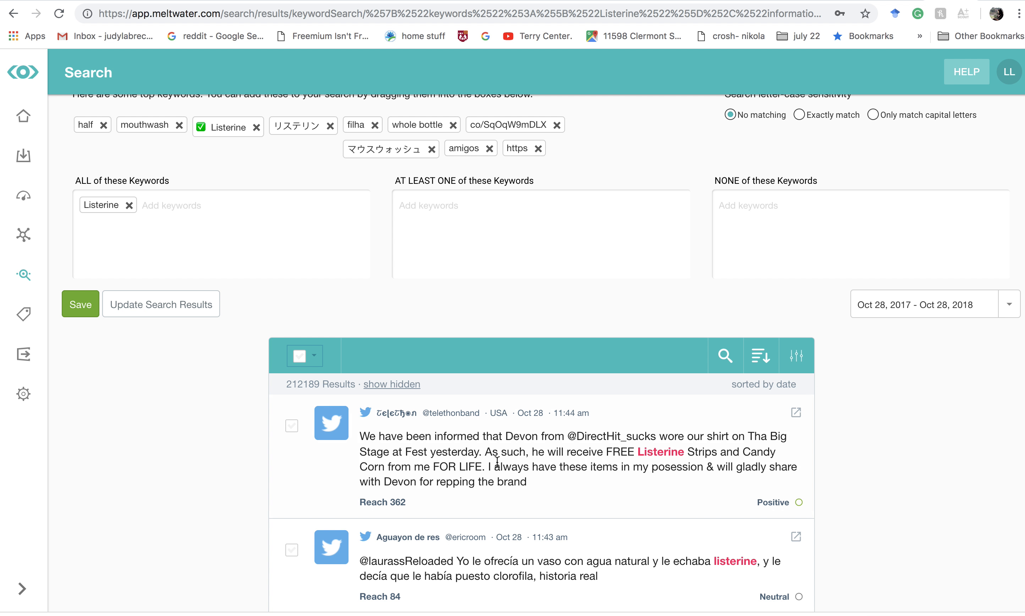
scroll(620, 432, "down", 2)
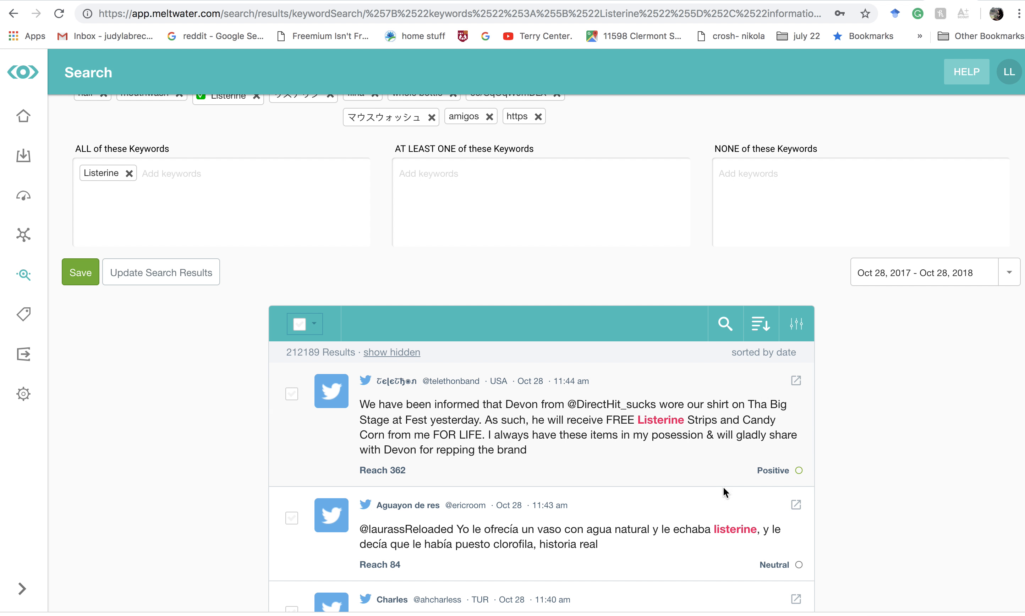
scroll(732, 507, "down", 3)
scroll(576, 459, "down", 3)
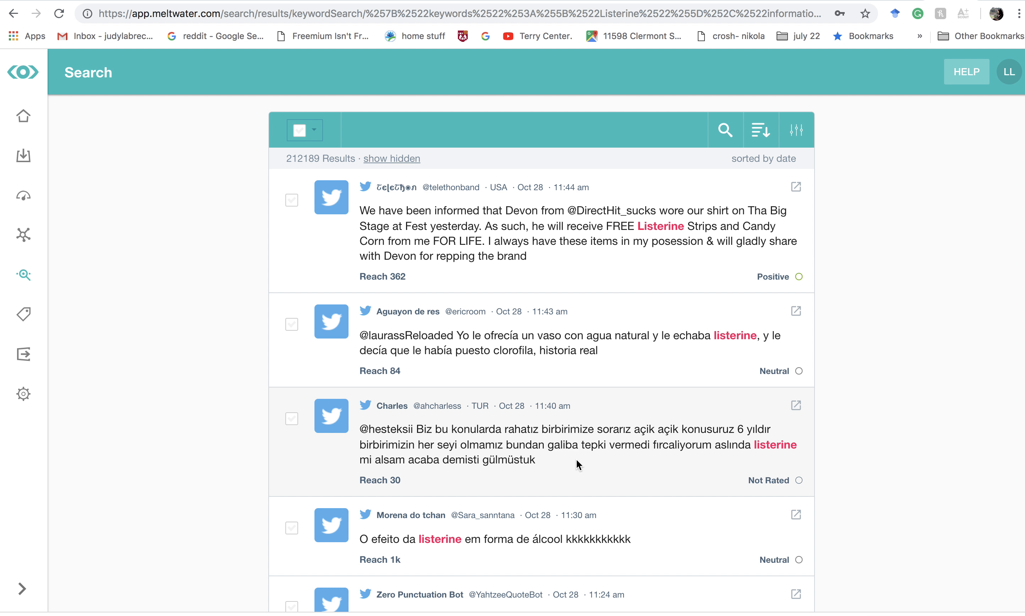
scroll(576, 459, "down", 10)
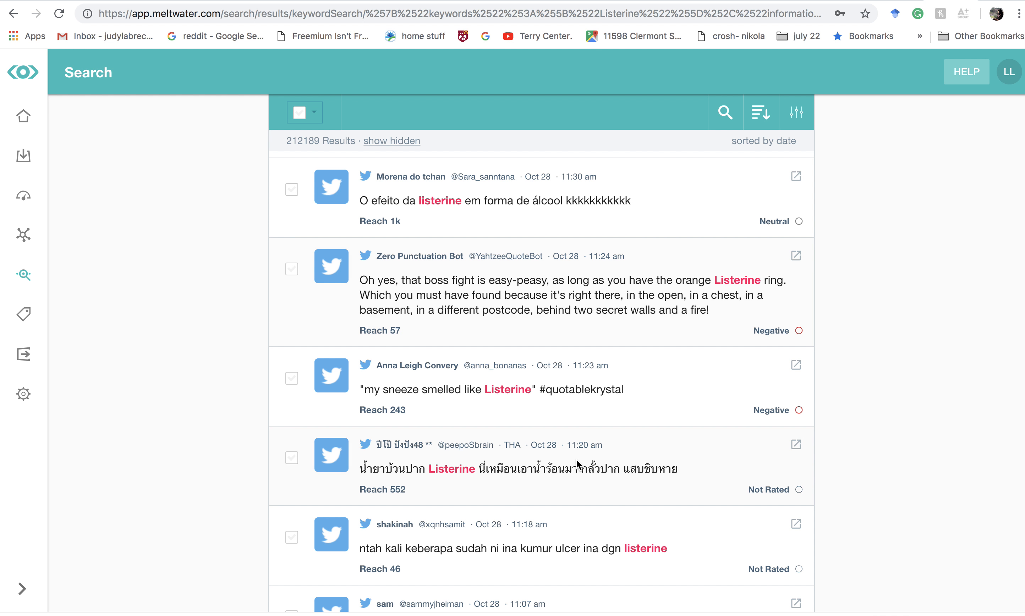
scroll(576, 460, "up", 10)
scroll(576, 459, "down", 12)
scroll(576, 459, "down", 20)
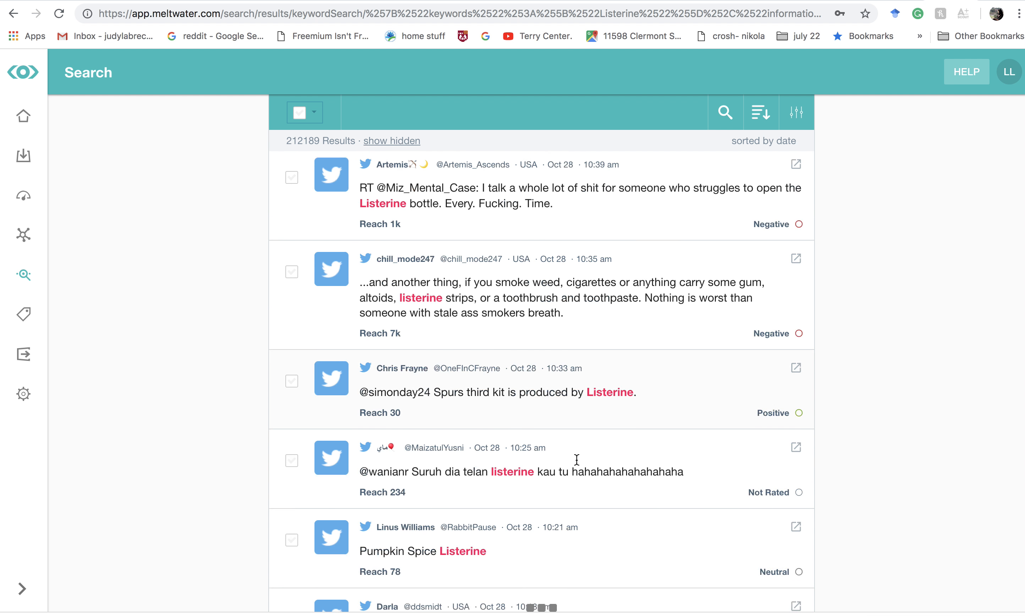
scroll(576, 459, "down", 9)
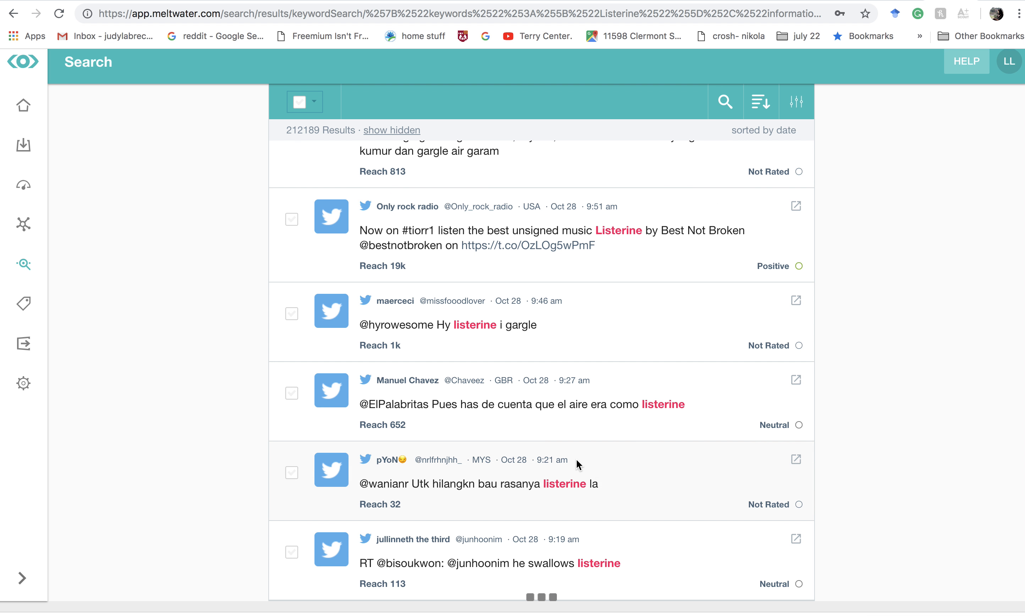
scroll(576, 460, "up", 20)
scroll(577, 459, "up", 15)
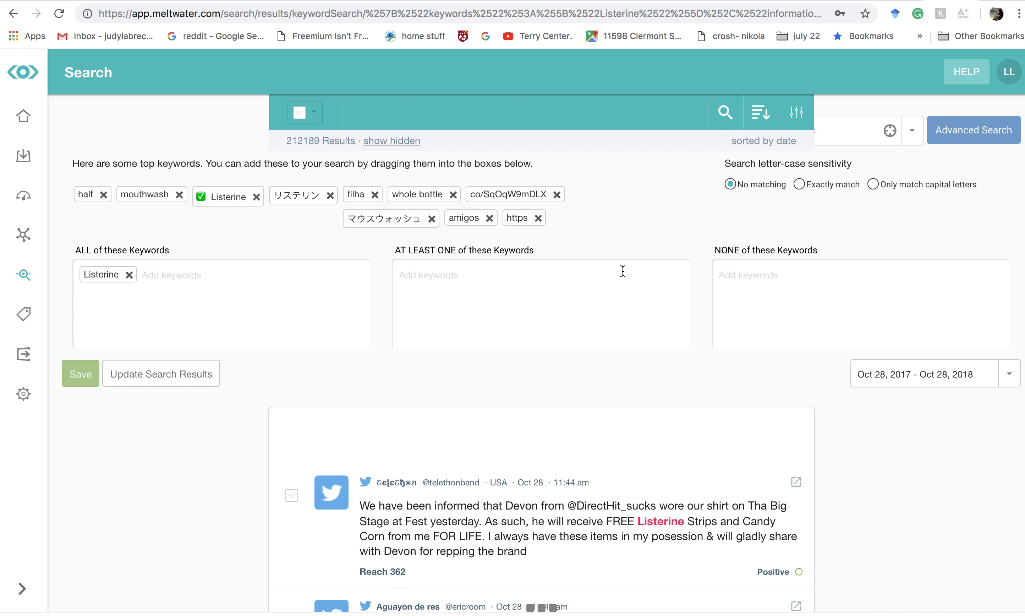
scroll(555, 334, "down", 2)
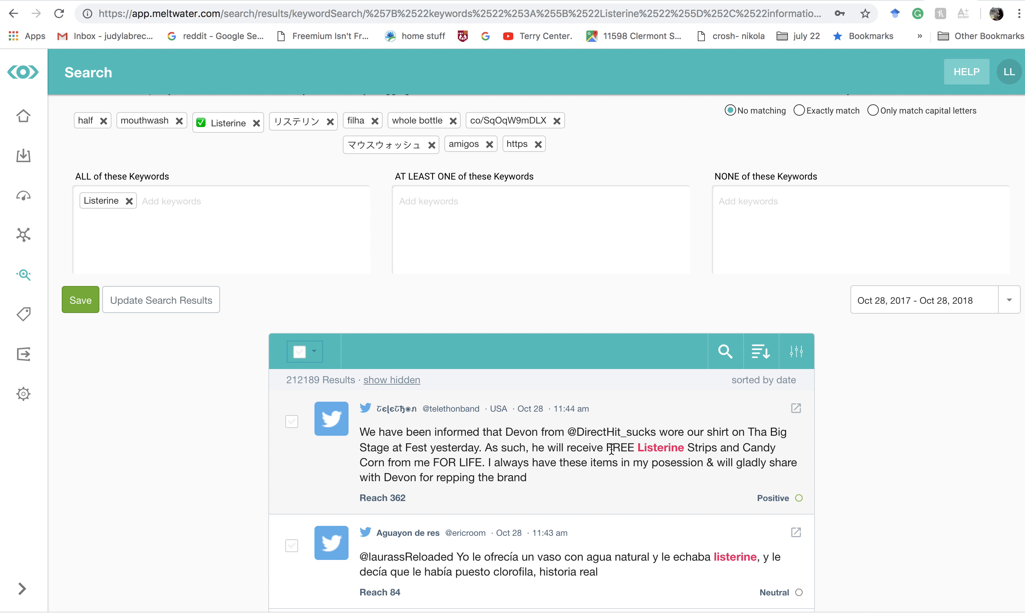
scroll(689, 444, "down", 4)
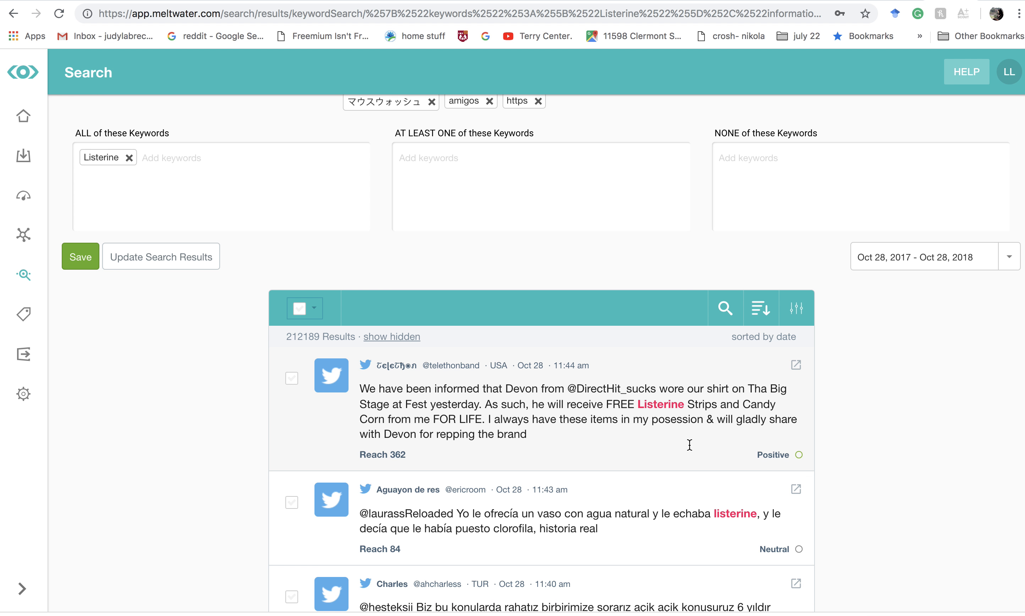
left_click_drag(608, 297, 635, 301)
left_click(619, 315)
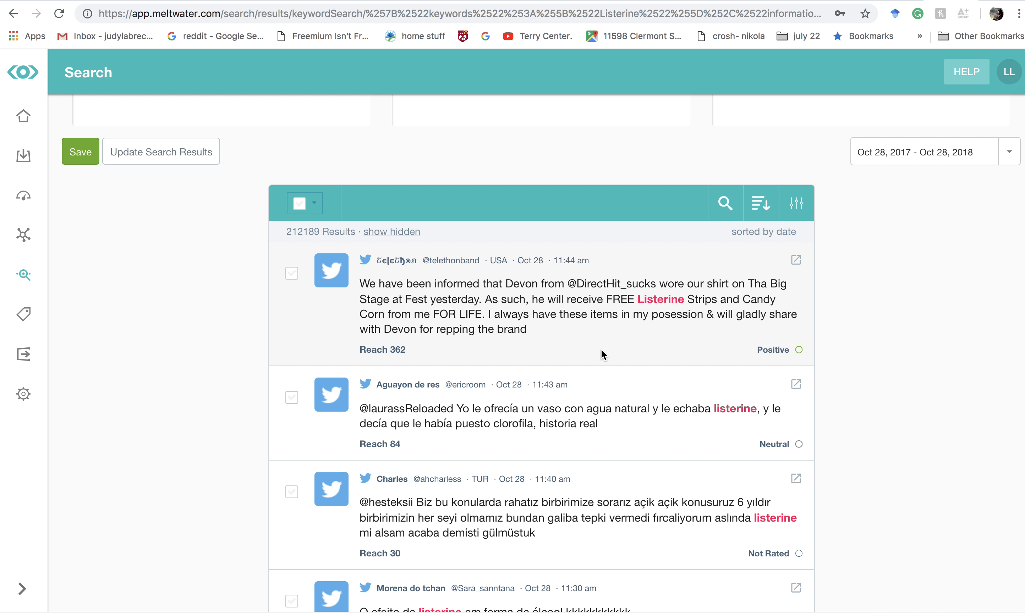
- Exclude posts containing the keyword "free" from the Listerine search and update the results
scroll(601, 351, "up", 3)
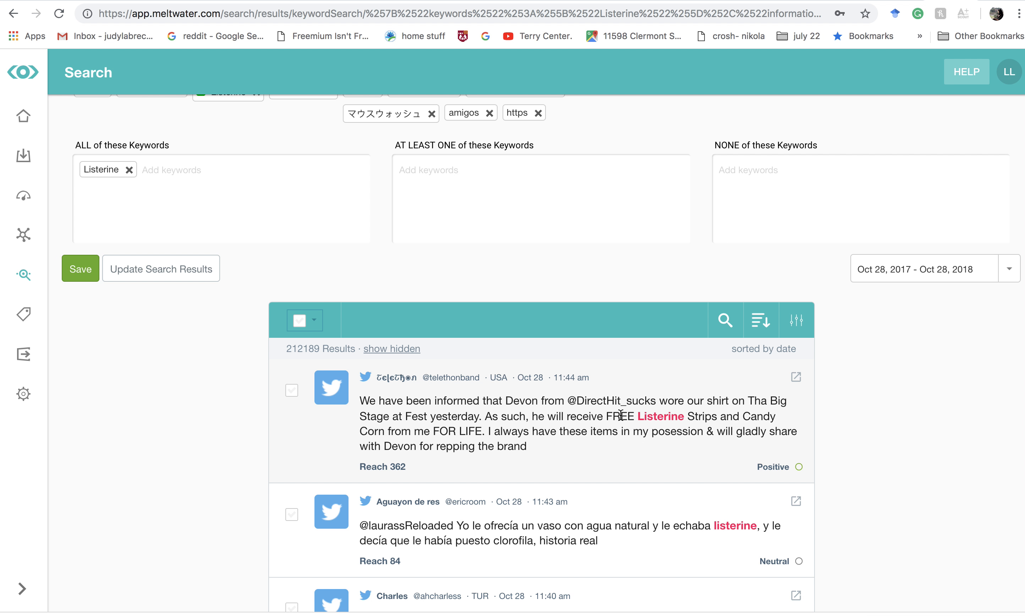
double_click(617, 415)
left_click(784, 195)
scroll(784, 194, "up", 1)
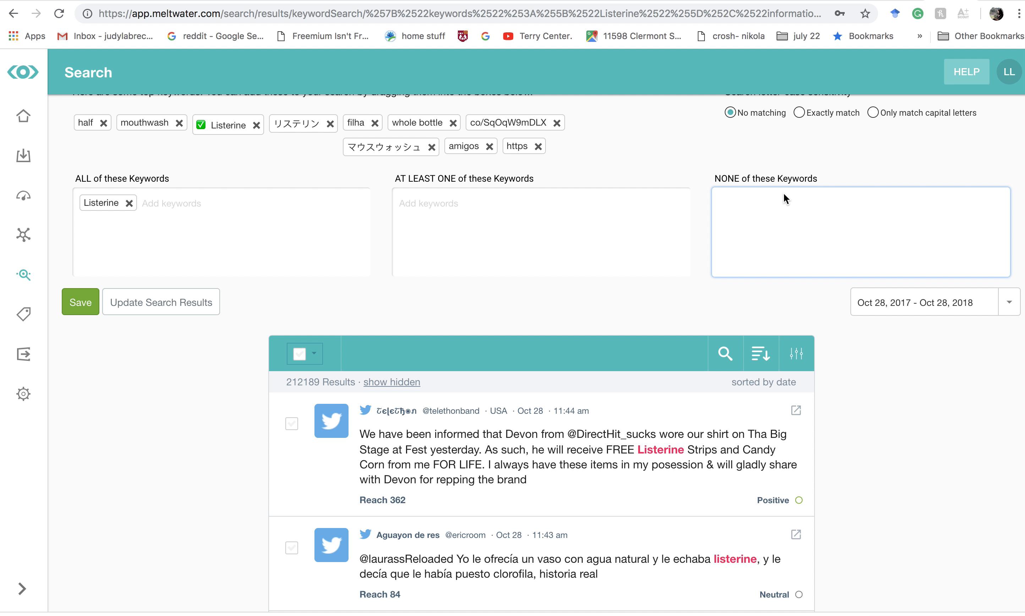
type("free")
left_click(606, 313)
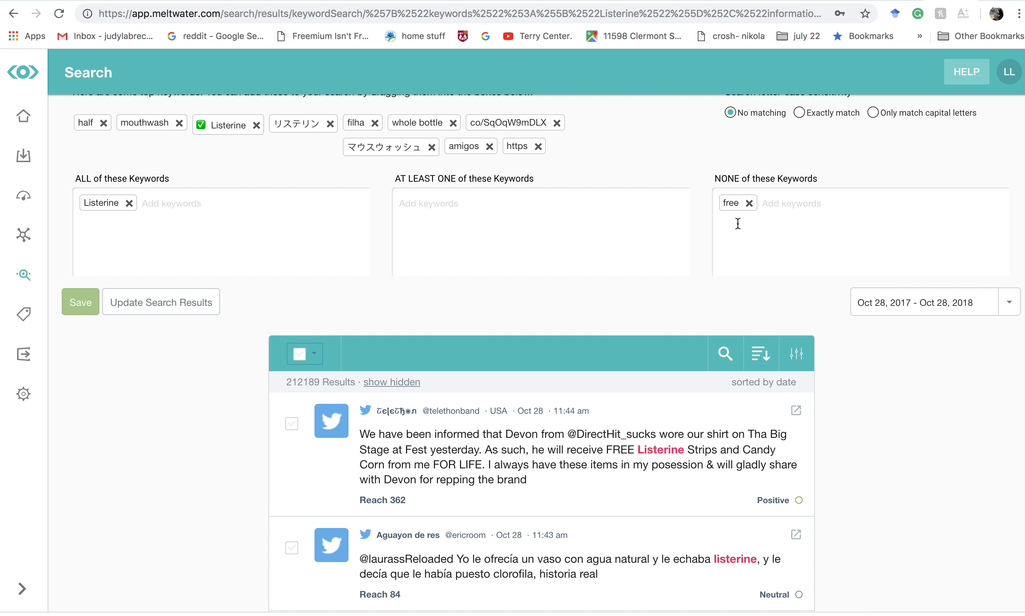
left_click(185, 312)
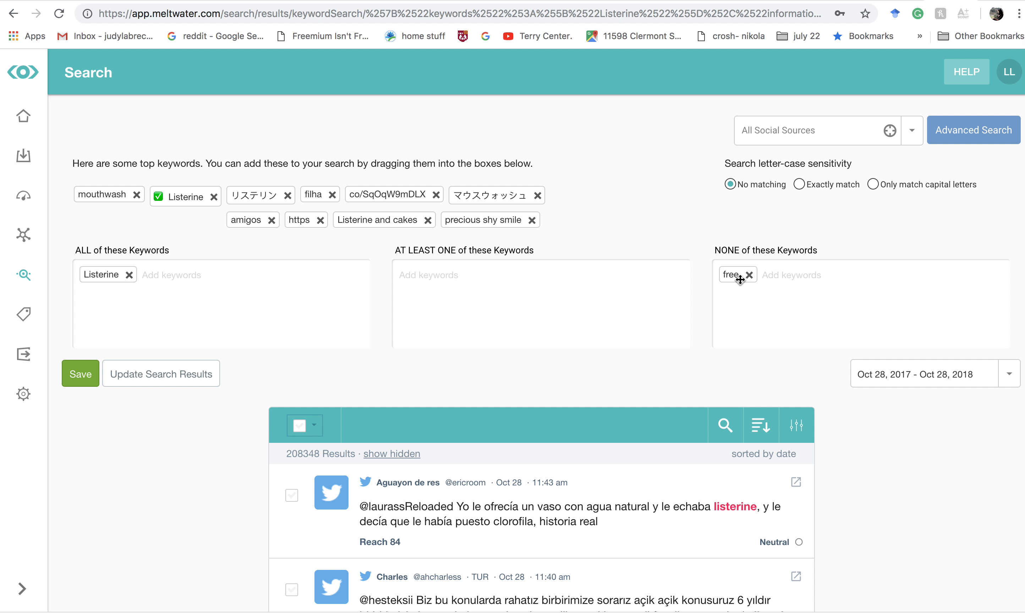
- Replace the excluded keyword "free" with "sale" and rerun the search
left_click(749, 275)
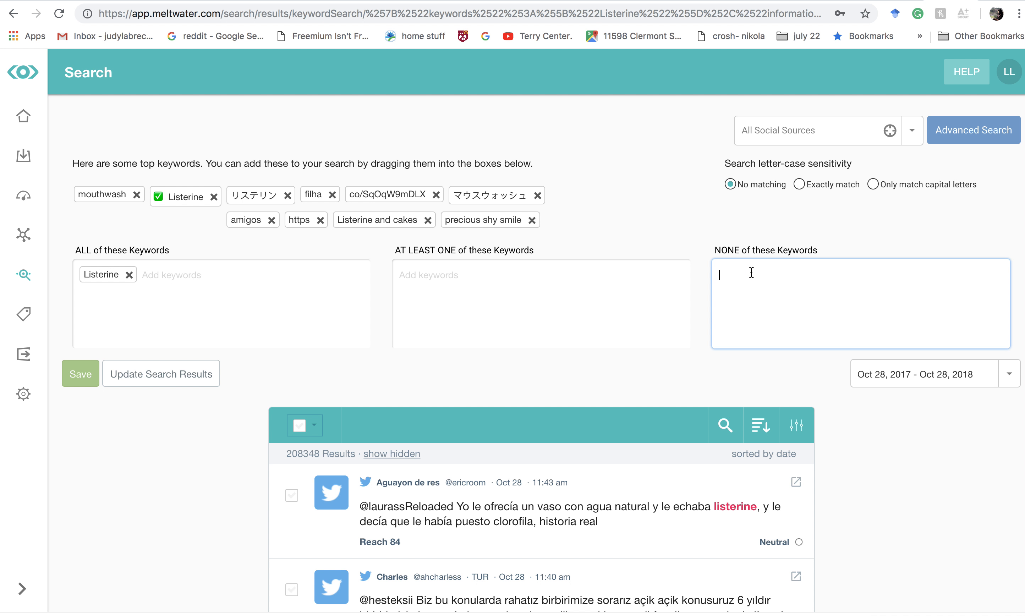
type("s")
type("ale")
key("Return")
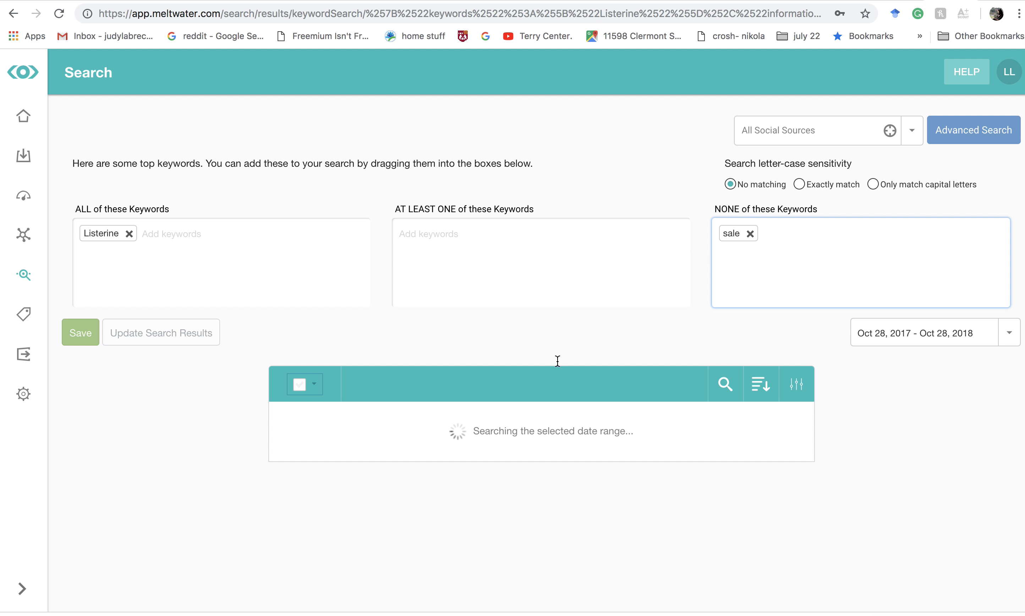
- Examine the Listerine posts returned with "sale" excluded, along with the suggested top keywords and keyword groups
scroll(571, 398, "down", 3)
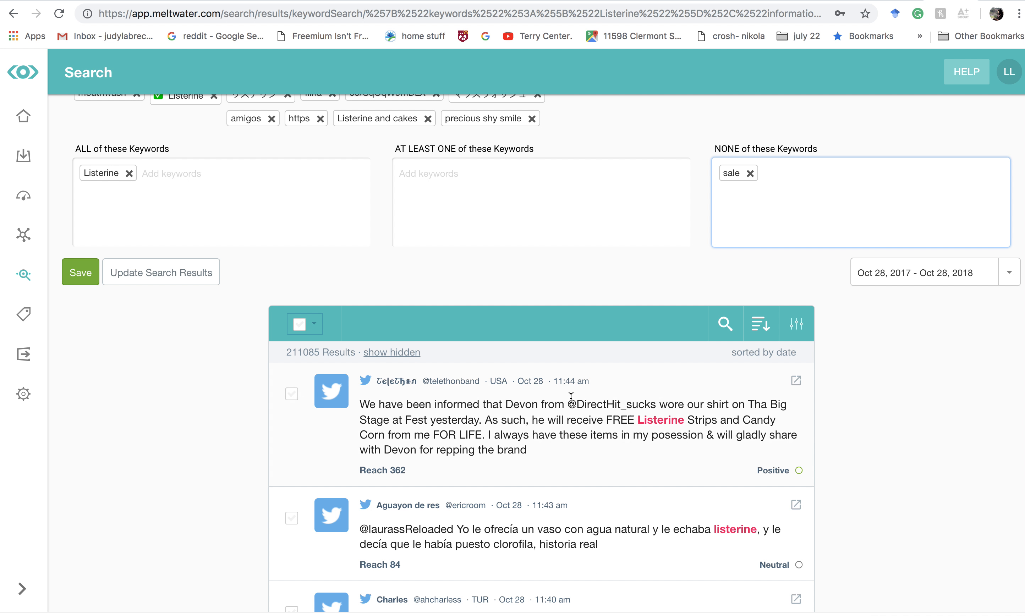
scroll(571, 397, "down", 1)
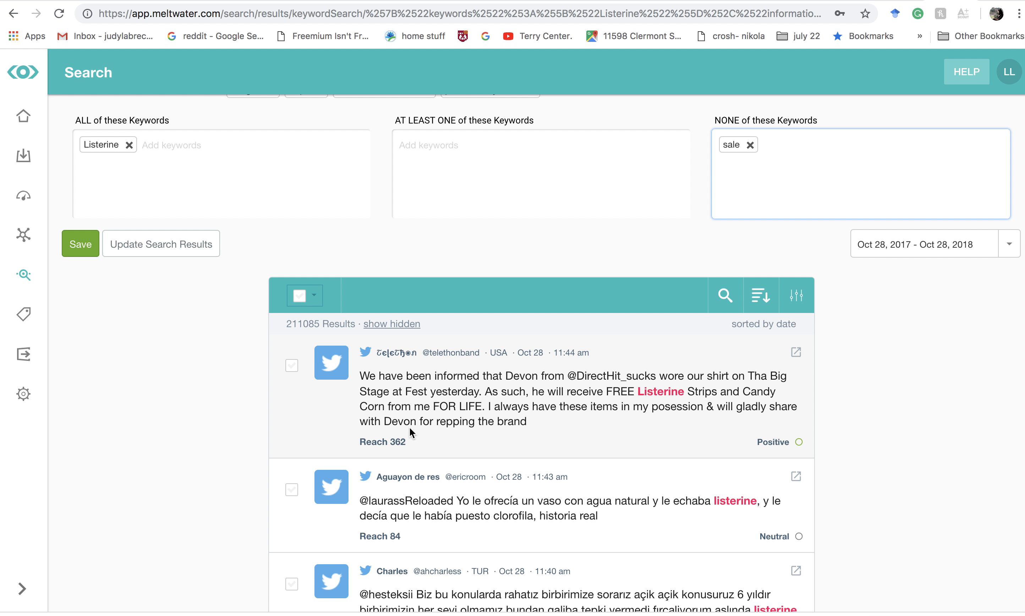
scroll(616, 407, "down", 6)
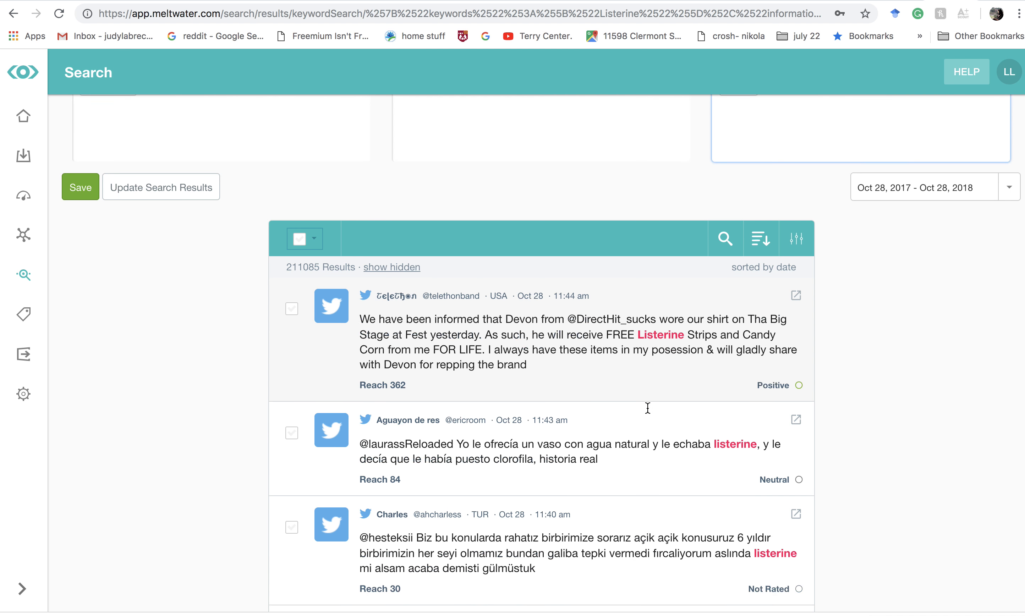
scroll(647, 409, "up", 4)
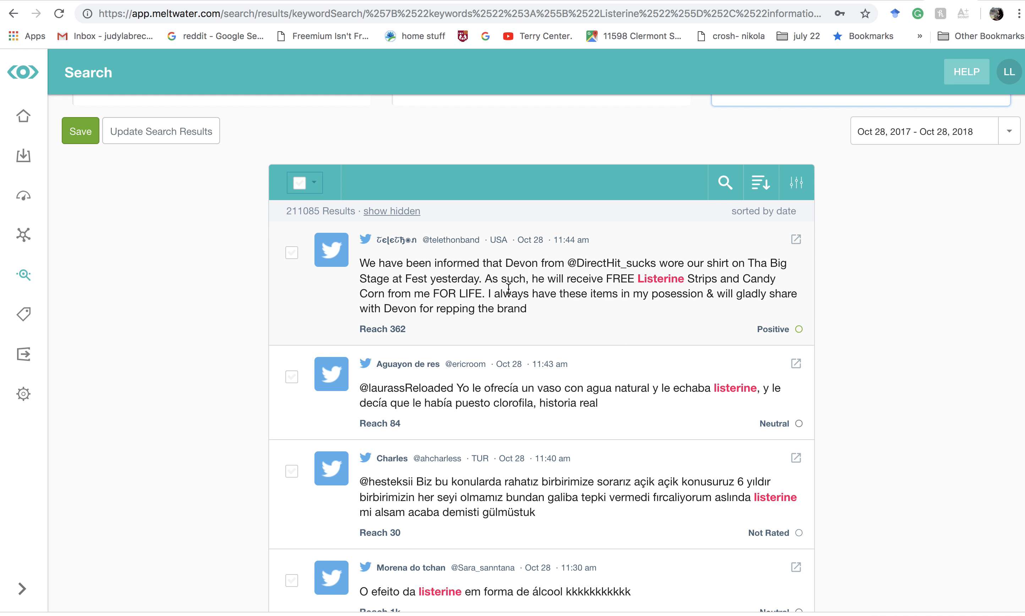
scroll(509, 288, "up", 6)
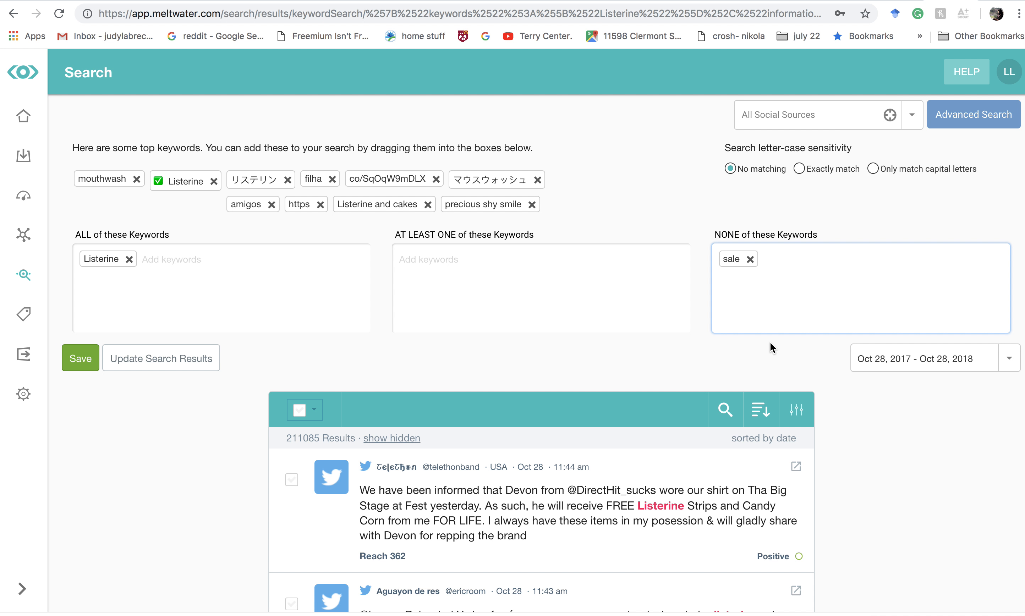
scroll(587, 317, "down", 2)
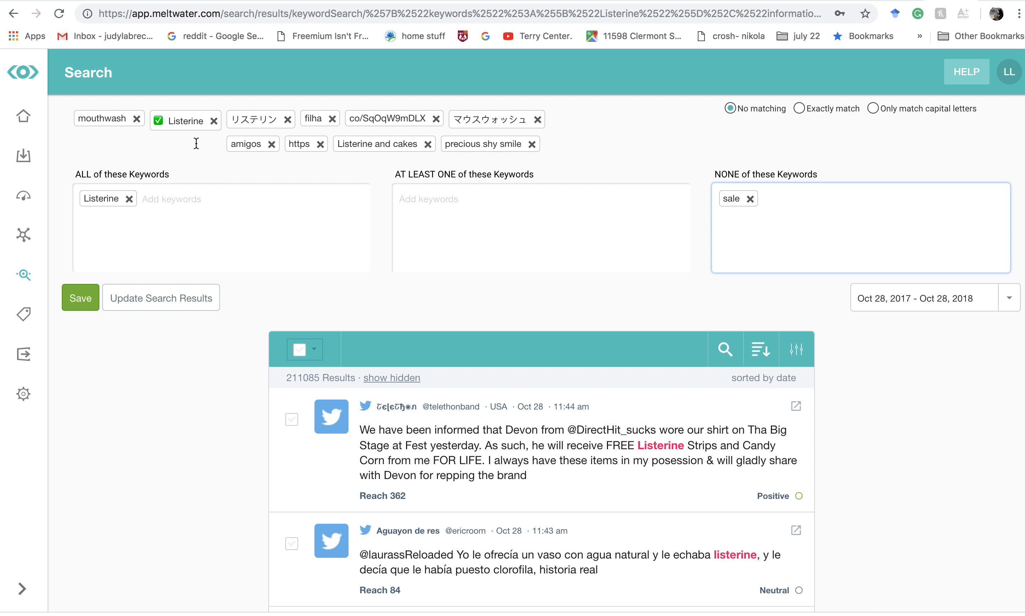
scroll(196, 143, "up", 2)
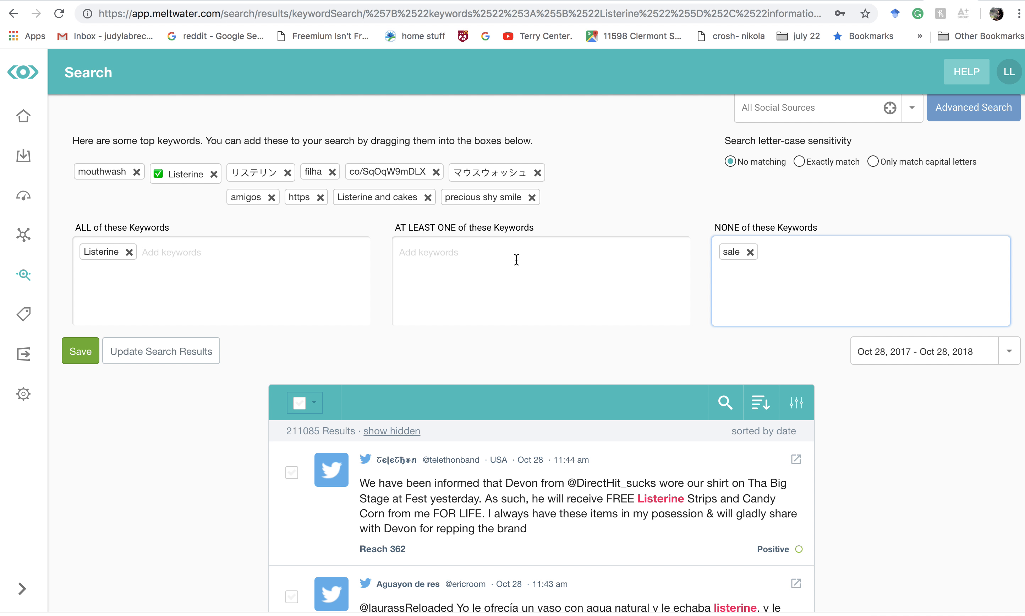
left_click(118, 253)
left_click(232, 253)
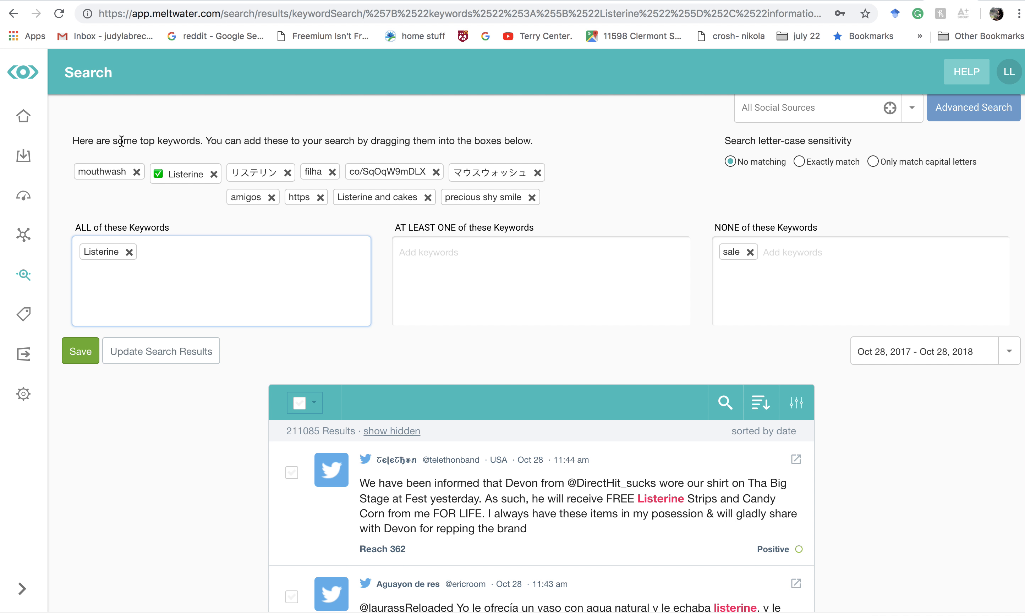
- Add the suggested keyword "mouthwash" to the at-least-one keywords and update the search results
left_click(100, 172)
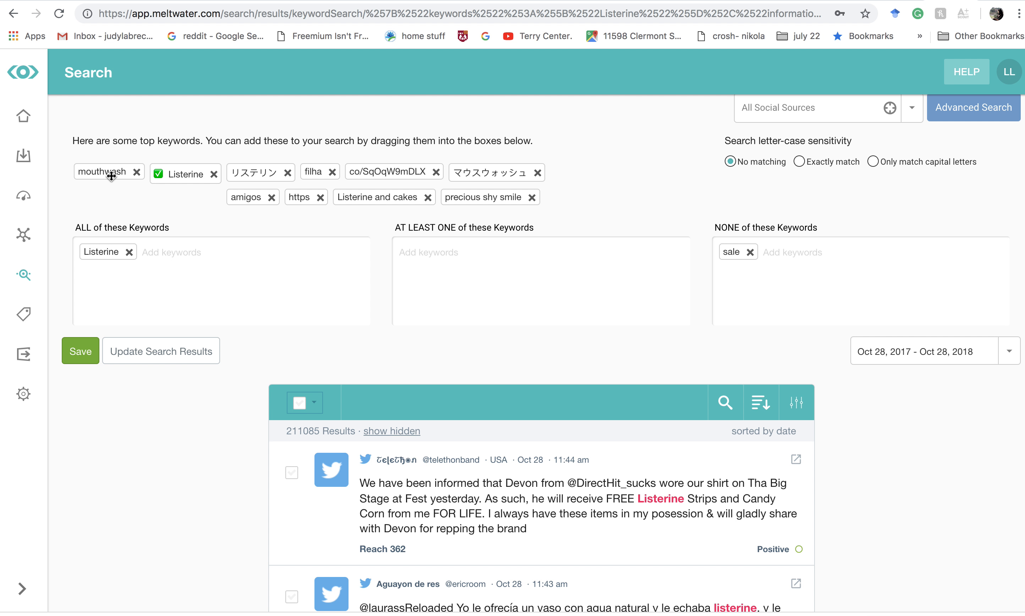
left_click_drag(111, 175, 502, 262)
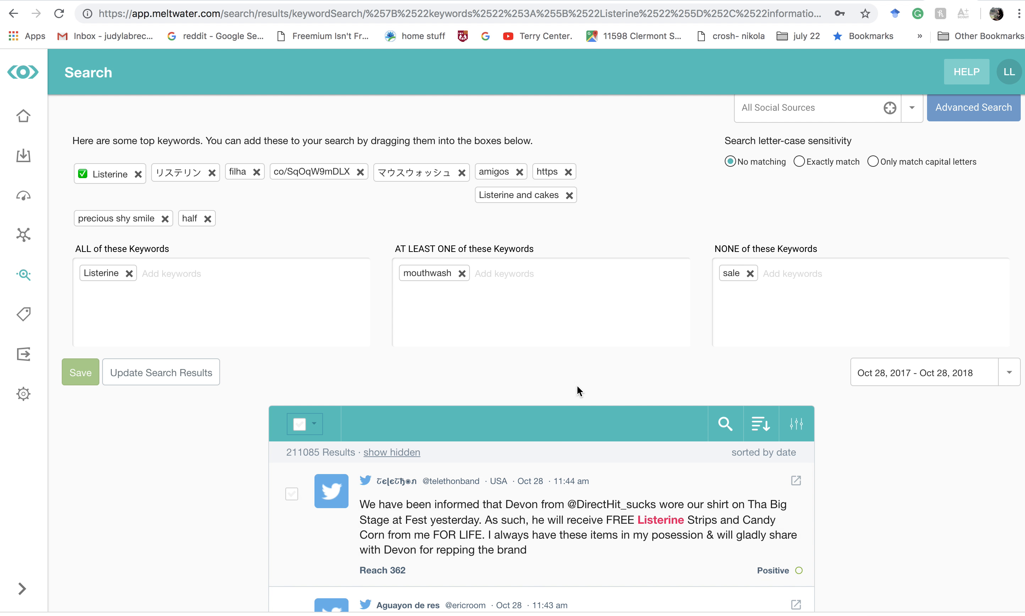
left_click(161, 375)
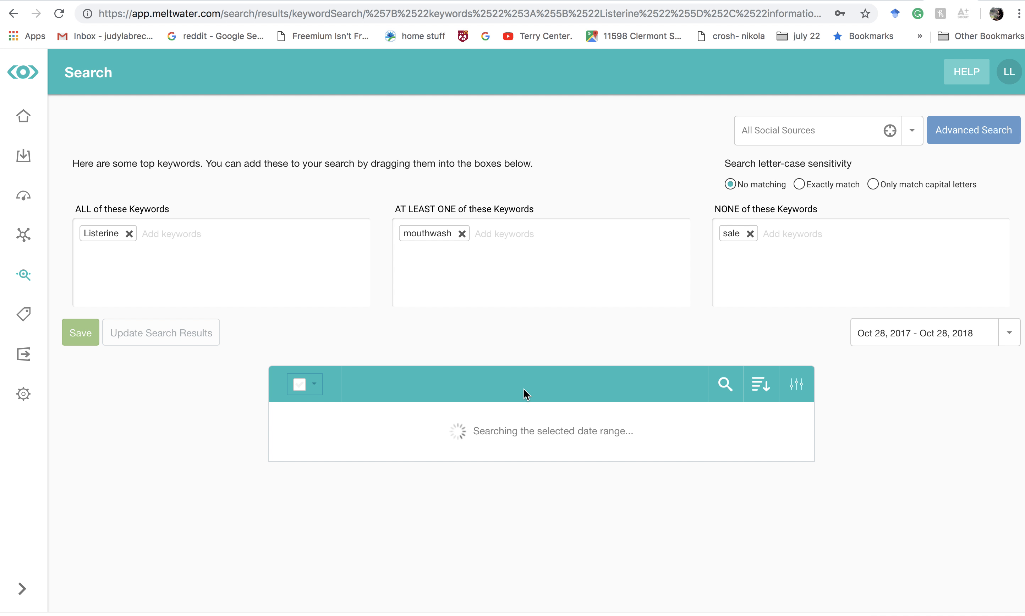
- Look over the mouthwash results, and add "strips" as a second at-least-one keyword to rerun the search
scroll(523, 389, "down", 1)
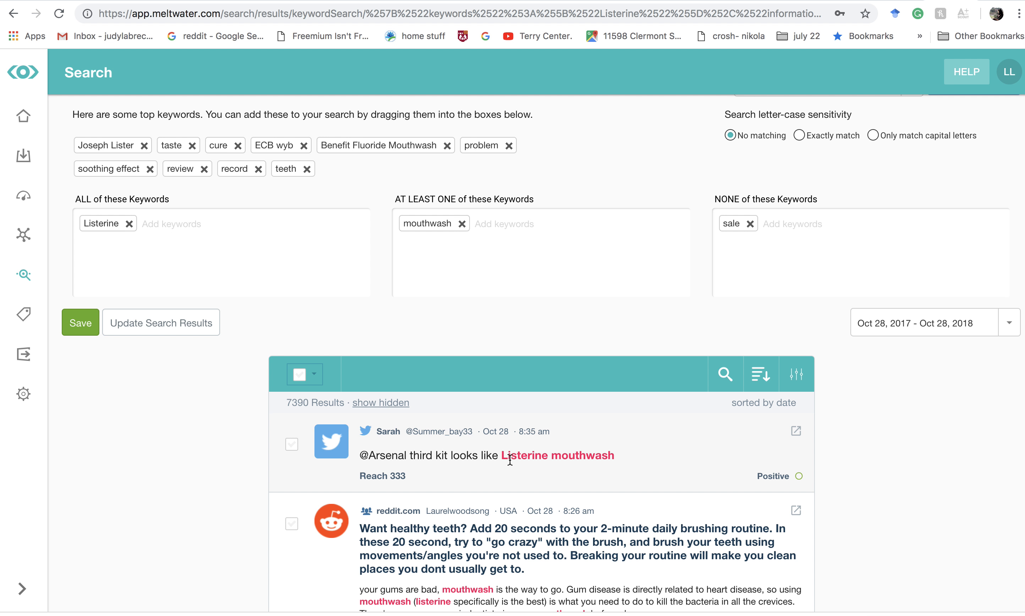
scroll(553, 457, "down", 5)
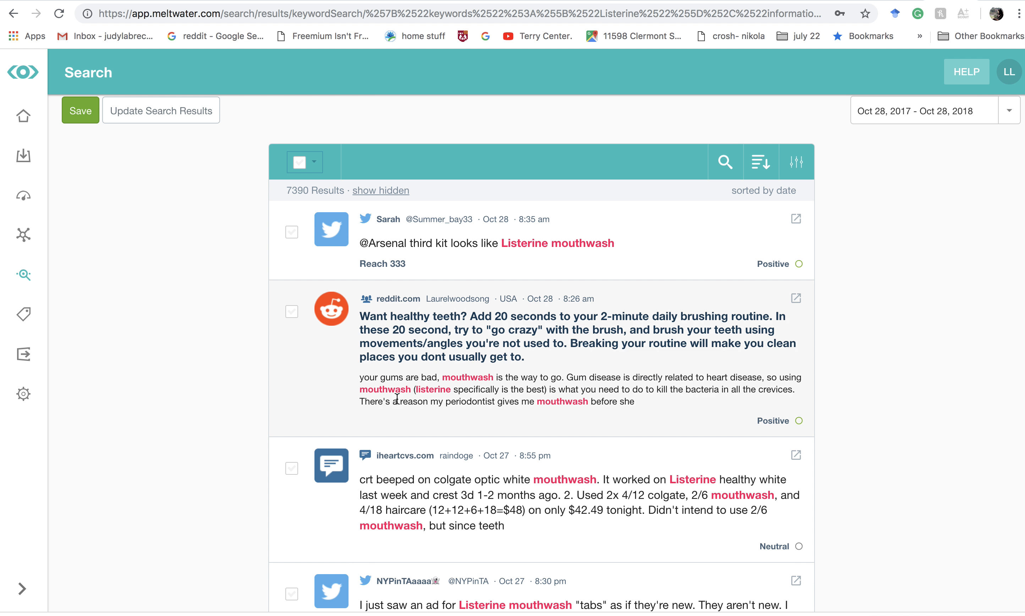
scroll(648, 494, "down", 8)
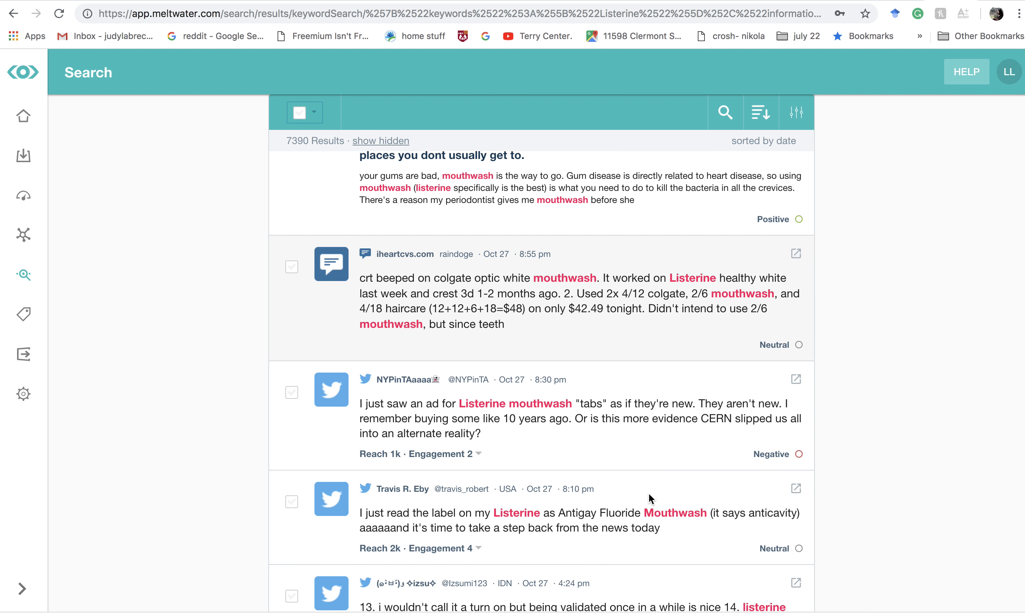
scroll(649, 494, "up", 13)
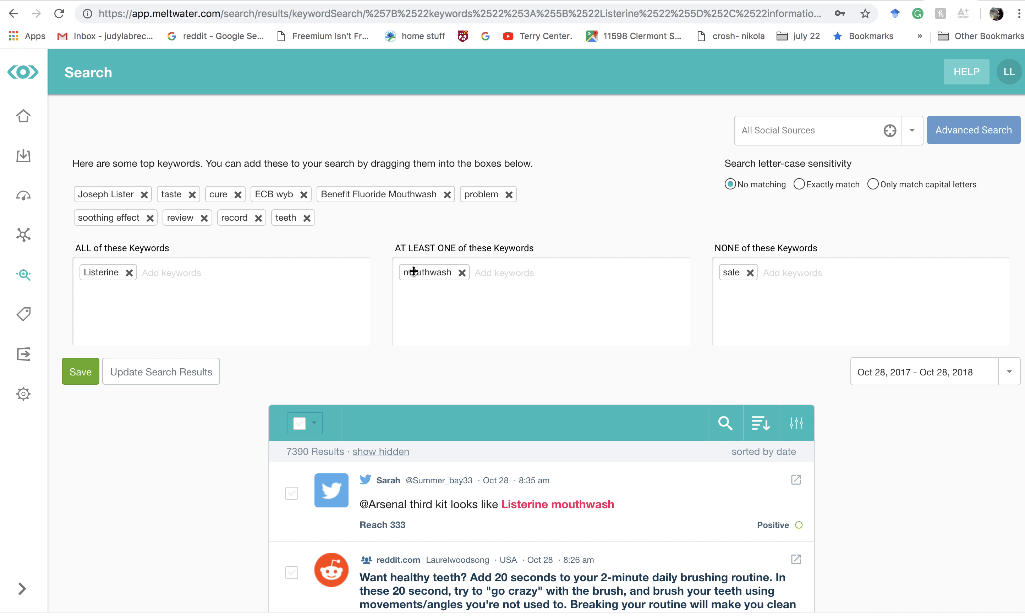
left_click(485, 283)
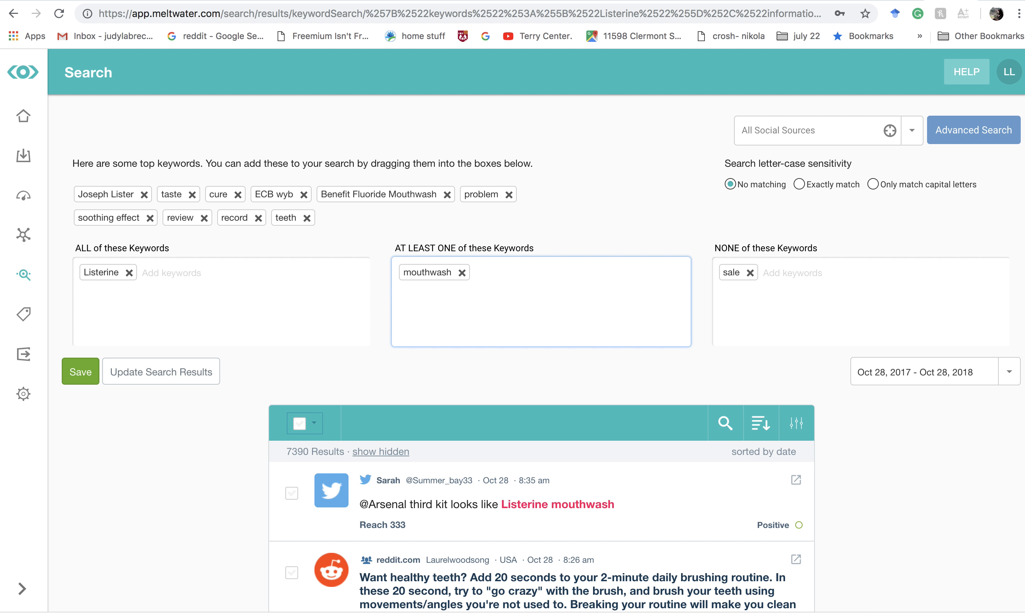
type("strips")
key("Return")
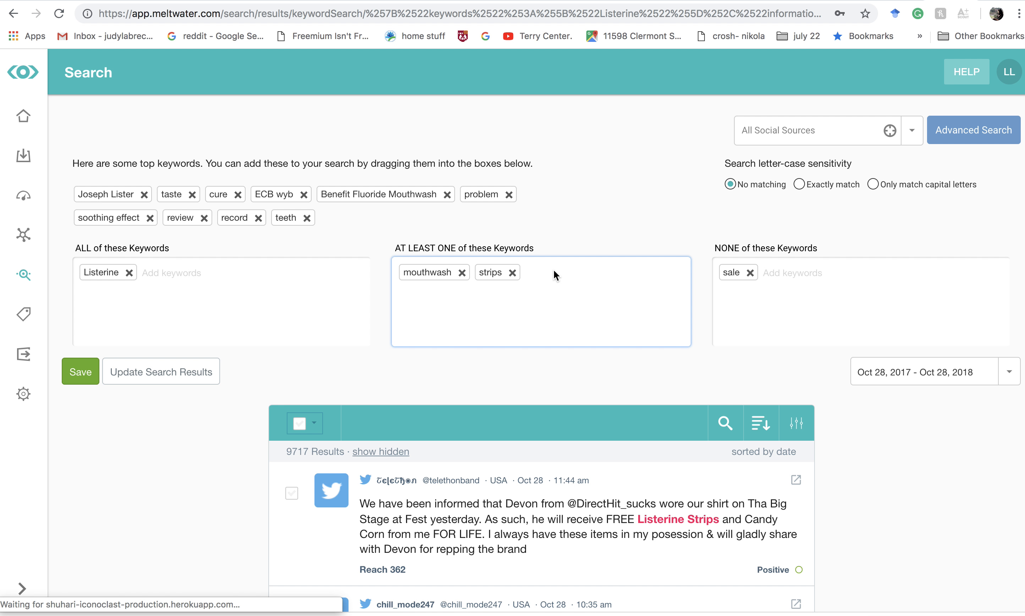
- Review the "mouthwash" or "strips" results, and move both keywords to the all-required keywords to rerun the search
scroll(220, 232, "down", 2)
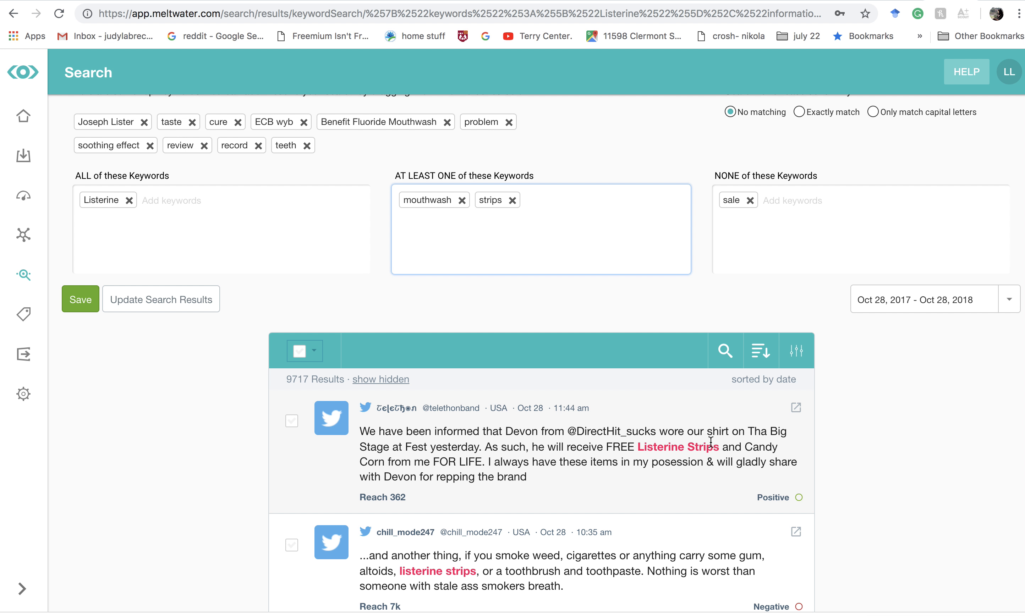
scroll(657, 480, "down", 6)
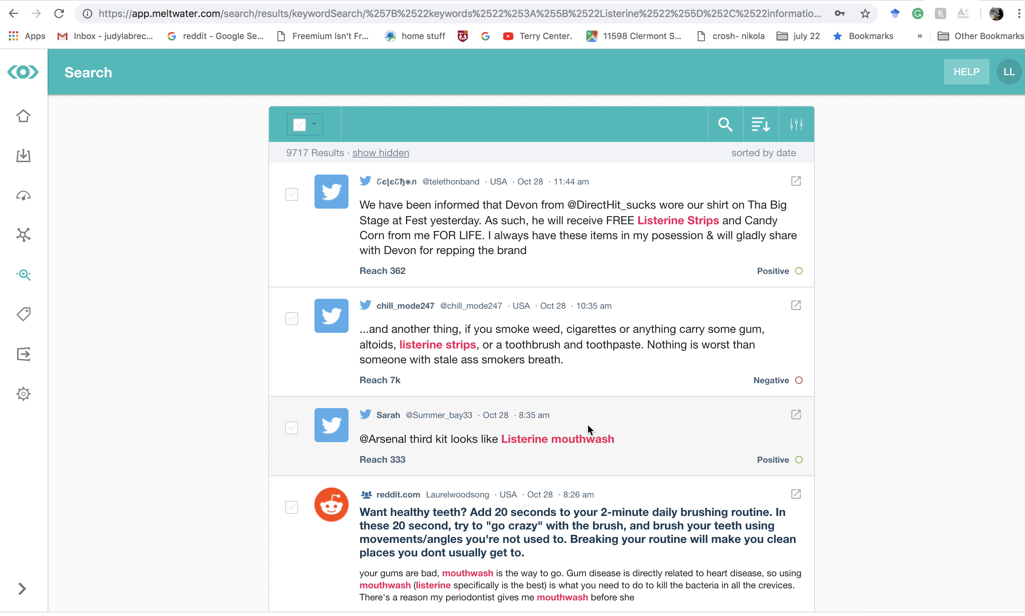
scroll(606, 431, "up", 5)
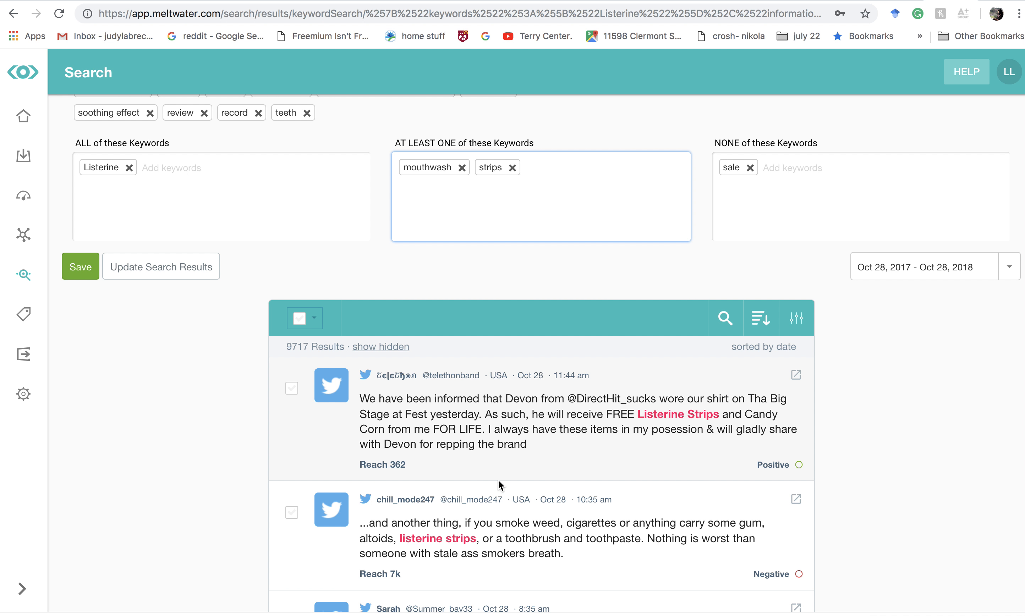
scroll(583, 519, "down", 3)
scroll(595, 529, "up", 5)
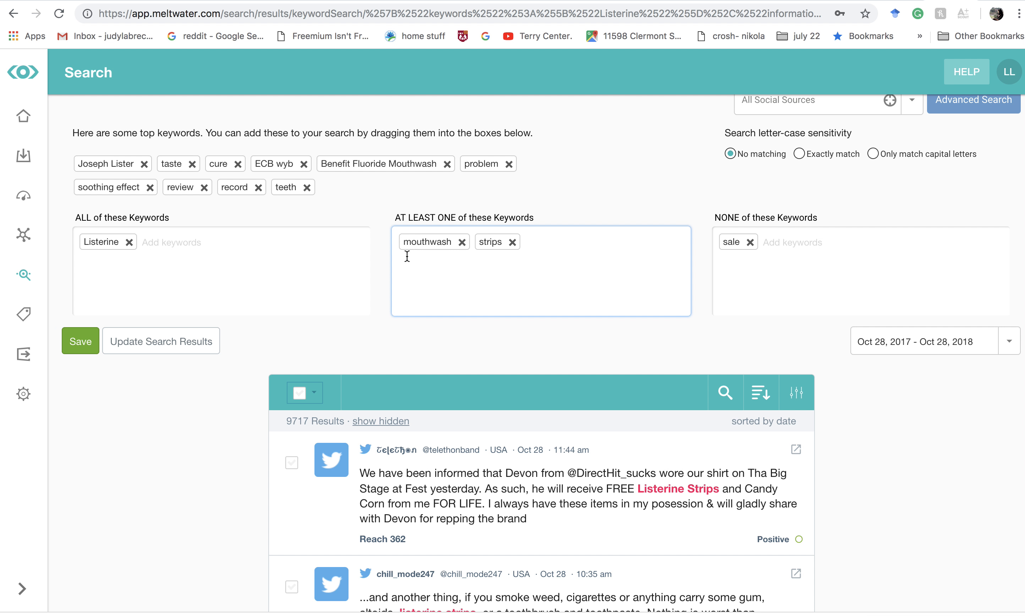
left_click_drag(424, 243, 204, 243)
left_click_drag(418, 244, 253, 253)
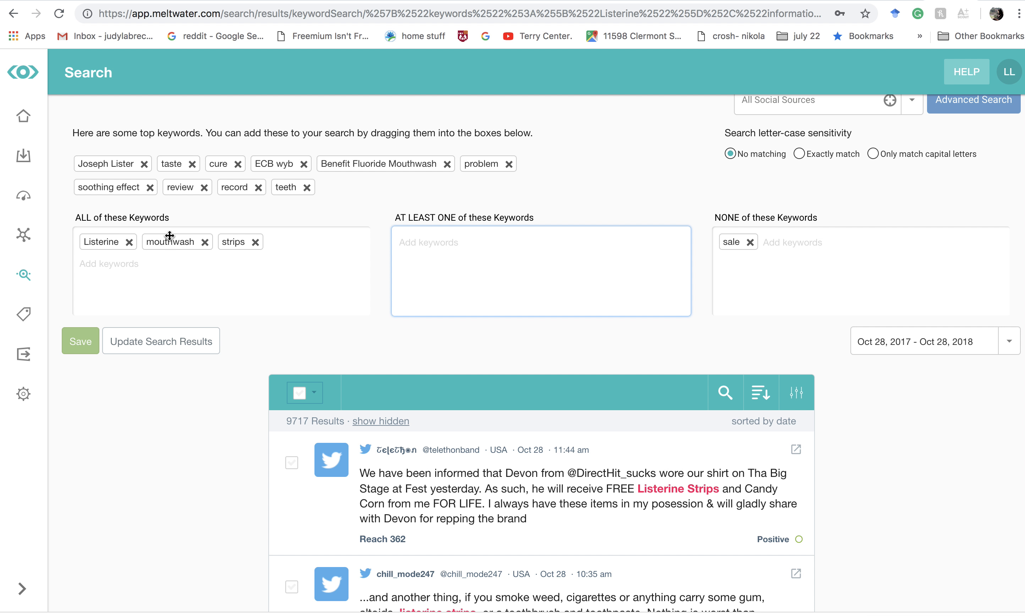
left_click(157, 342)
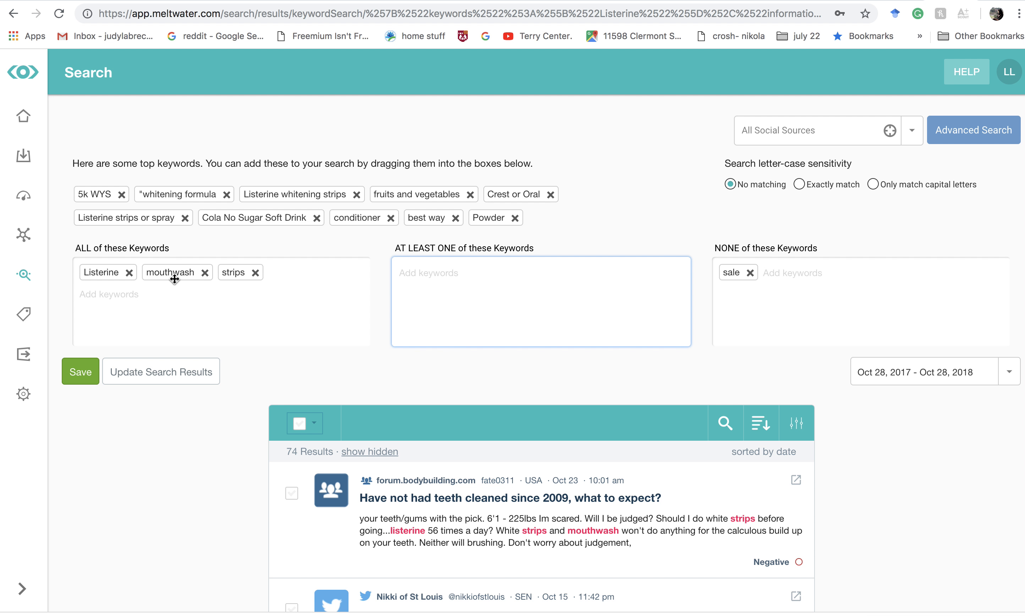
- Remove "mouthwash" and "strips" from the all-required keywords, keeping only Listerine, and update the search results
left_click(204, 277)
left_click(182, 272)
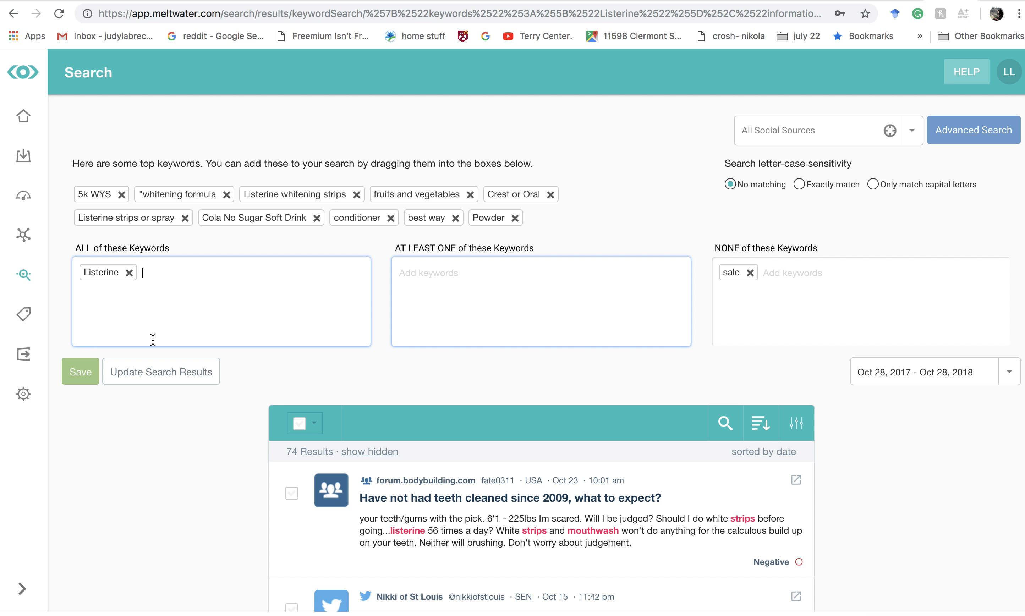
left_click(157, 366)
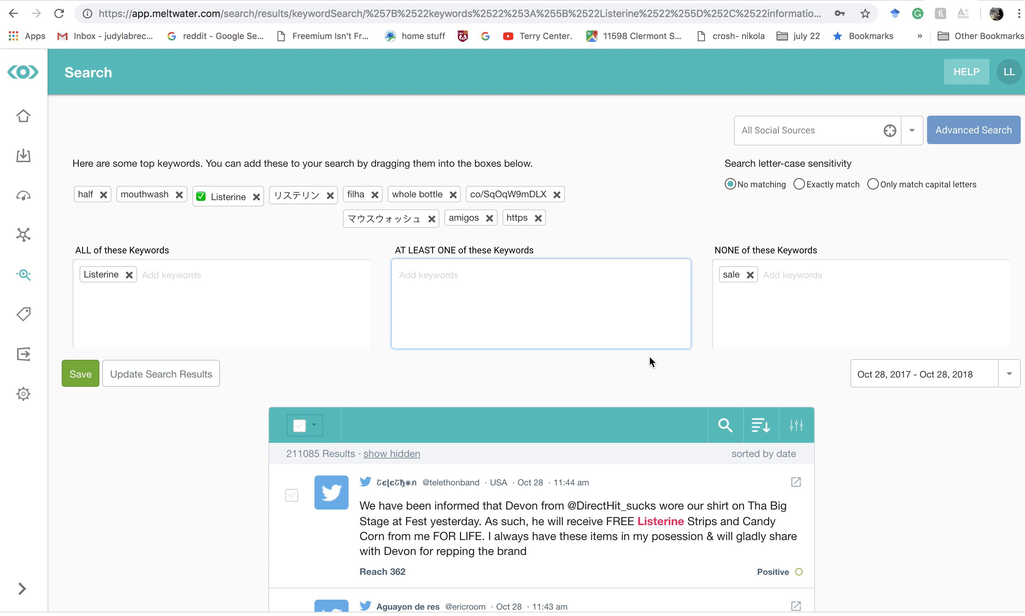
- Examine the posts returned for Listerine with "sale" excluded, checking their languages, relevance and sentiment, along with the suggested top keywords
scroll(651, 362, "down", 3)
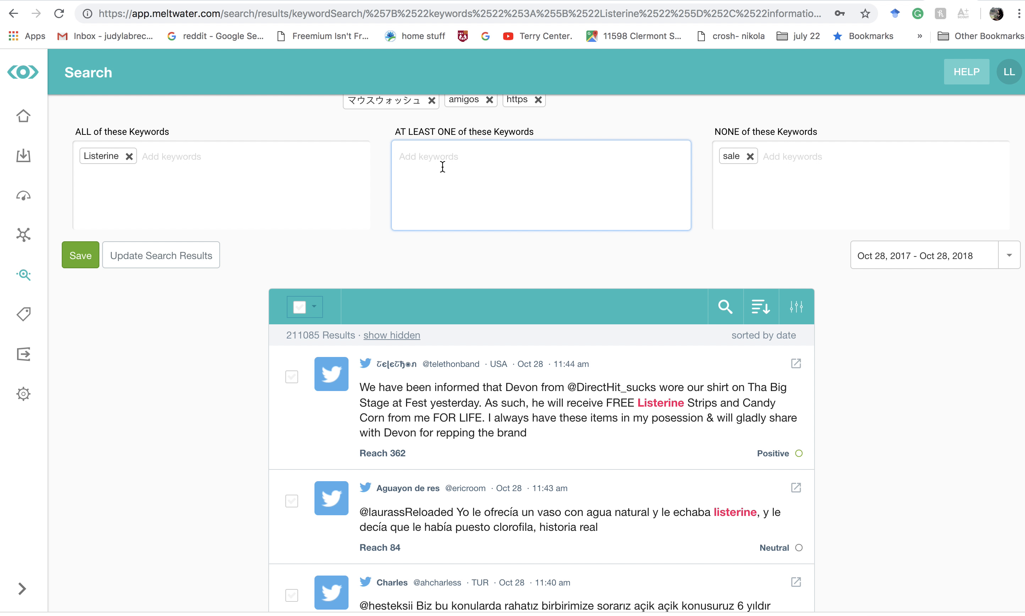
scroll(438, 404, "down", 15)
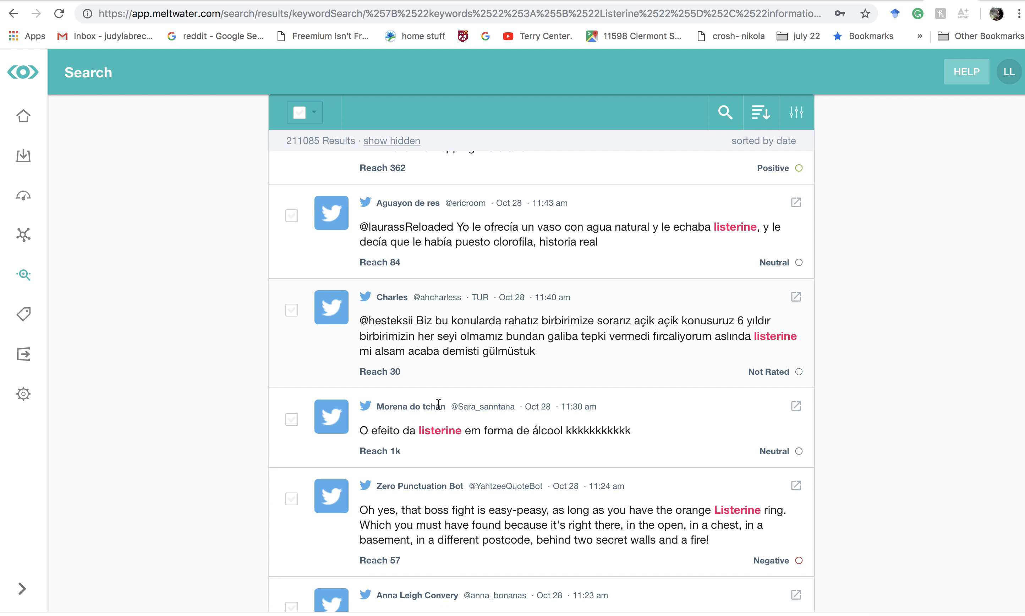
scroll(438, 404, "down", 9)
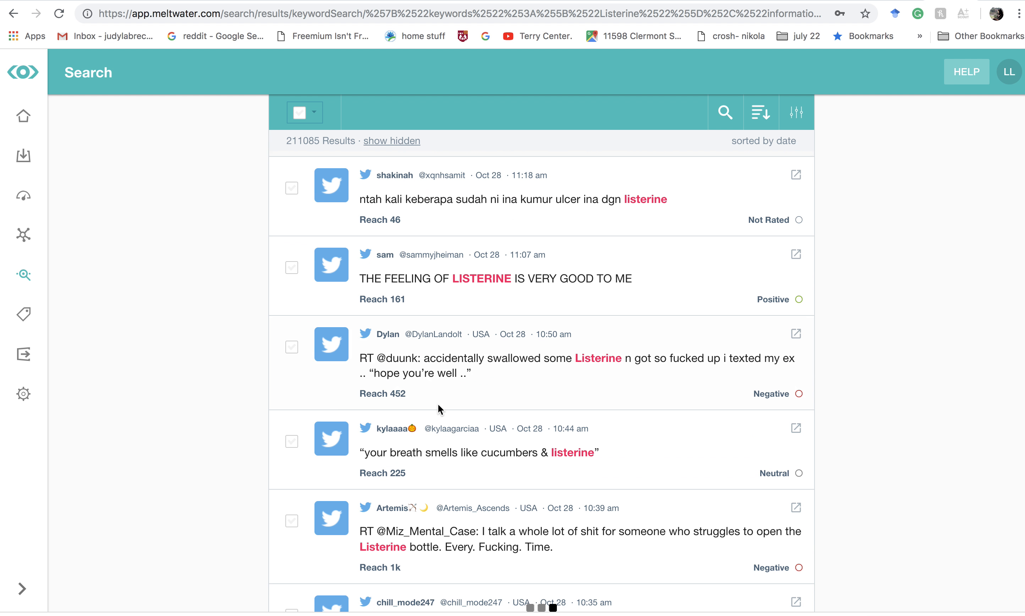
scroll(438, 408, "down", 20)
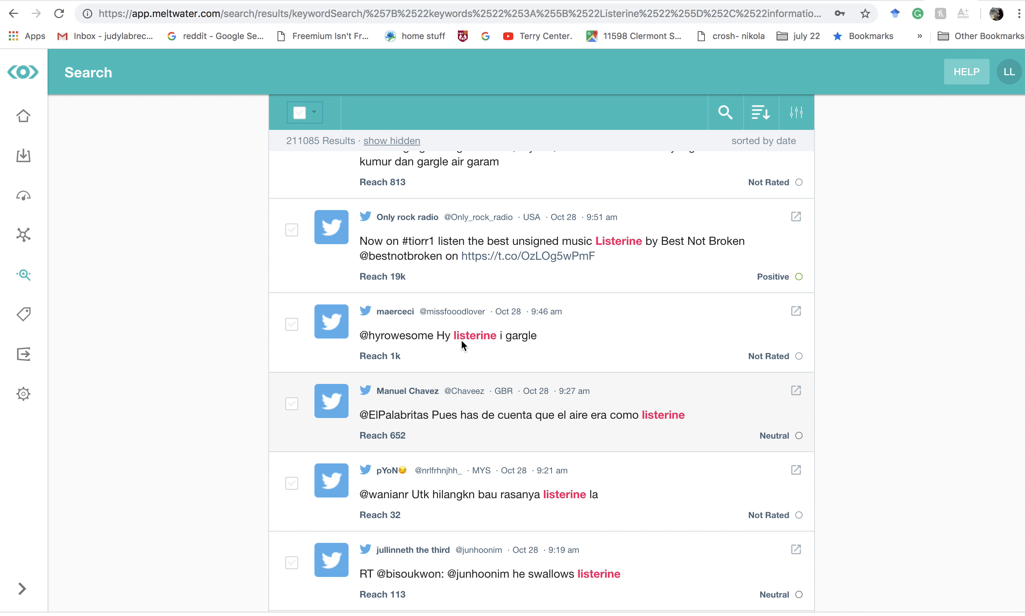
scroll(478, 319, "up", 20)
scroll(478, 319, "down", 8)
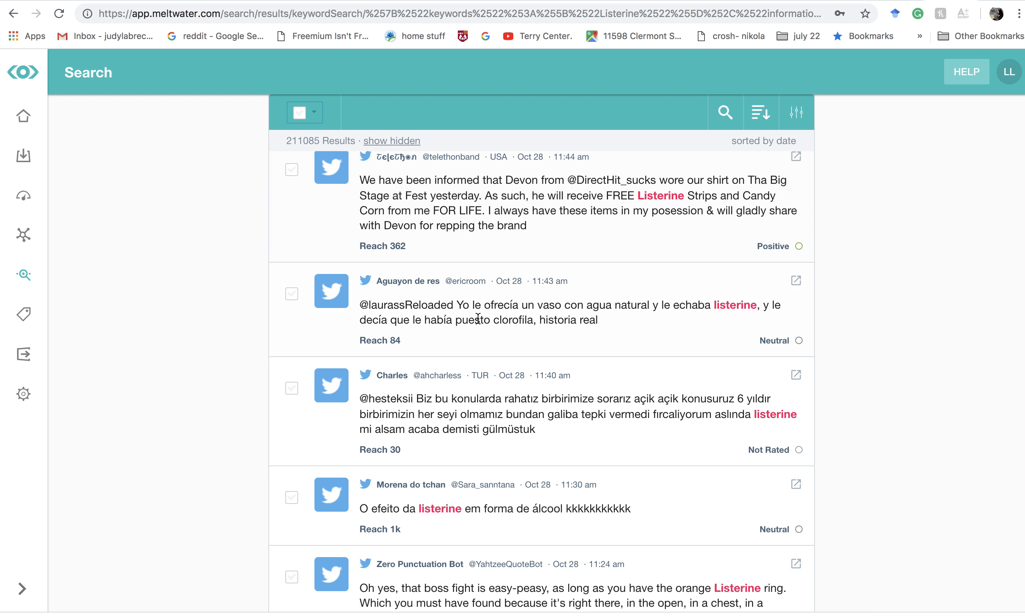
scroll(478, 318, "down", 5)
scroll(477, 318, "up", 8)
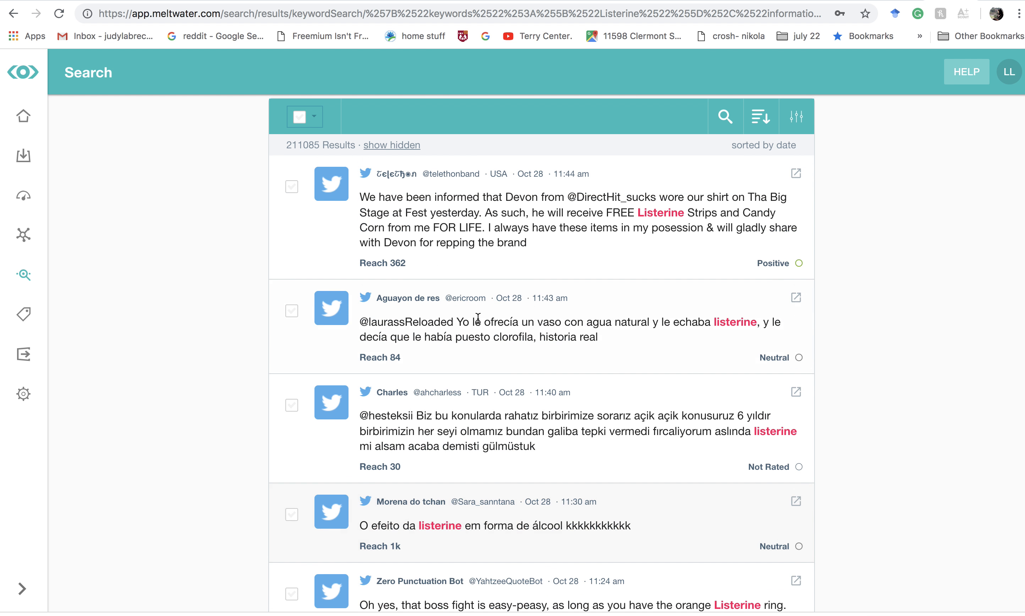
scroll(477, 318, "down", 2)
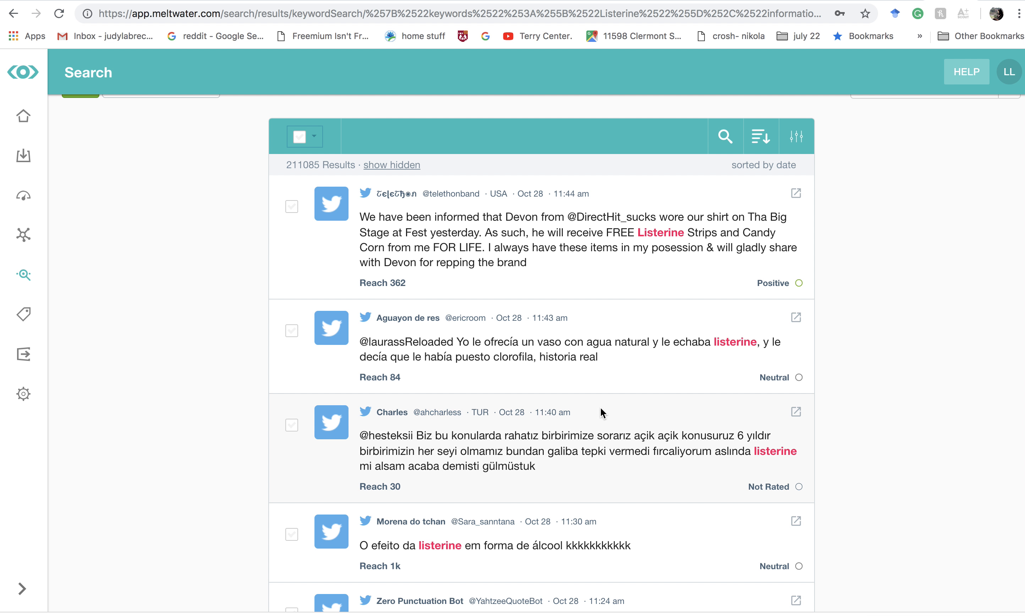
scroll(601, 407, "down", 4)
scroll(600, 407, "down", 6)
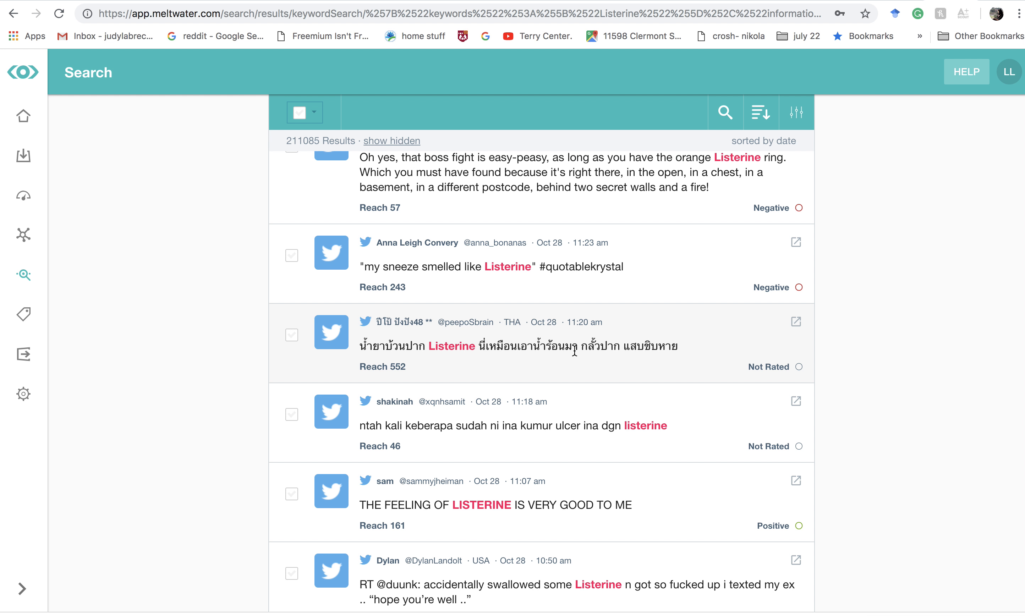
scroll(574, 351, "down", 15)
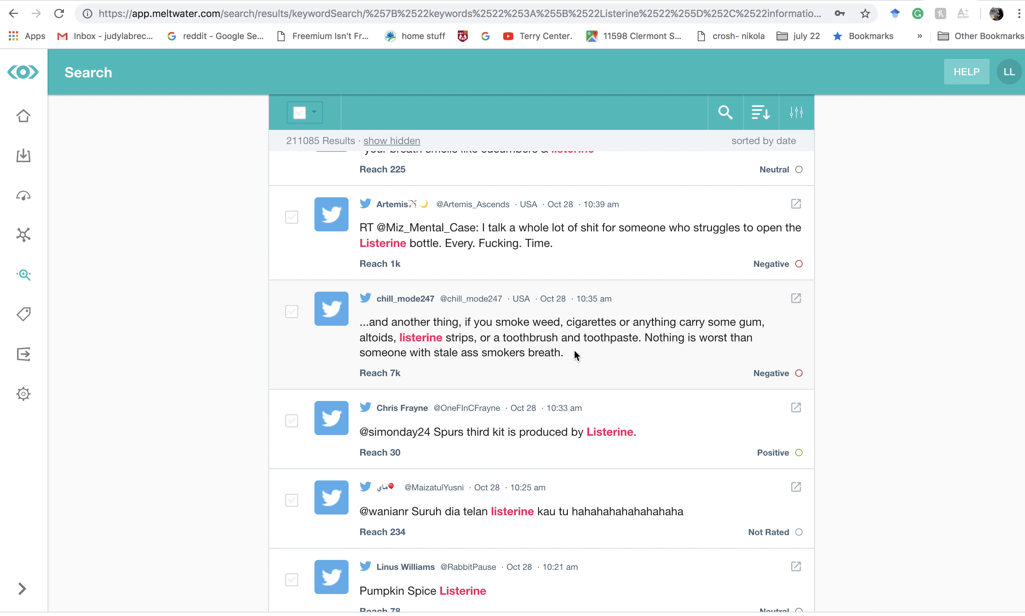
scroll(576, 355, "up", 20)
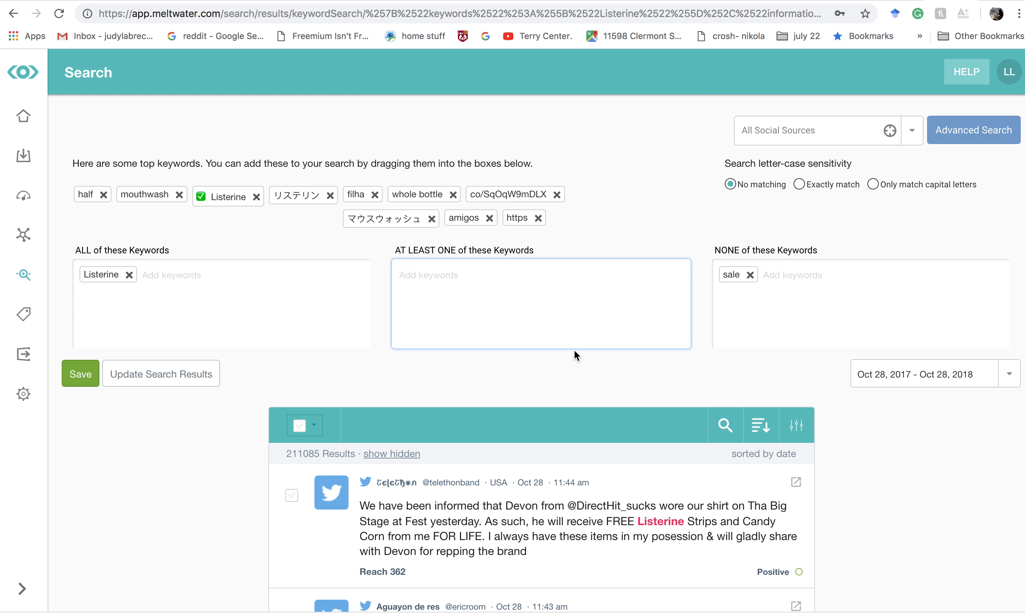
scroll(574, 350, "down", 2)
scroll(526, 512, "down", 3)
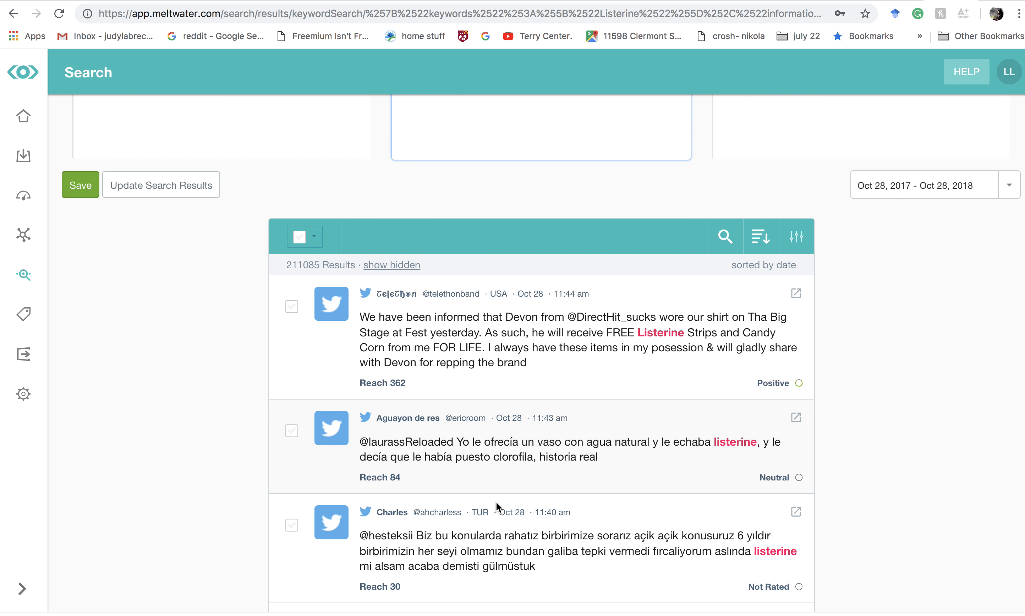
scroll(497, 502, "up", 5)
scroll(649, 199, "up", 3)
scroll(654, 189, "down", 7)
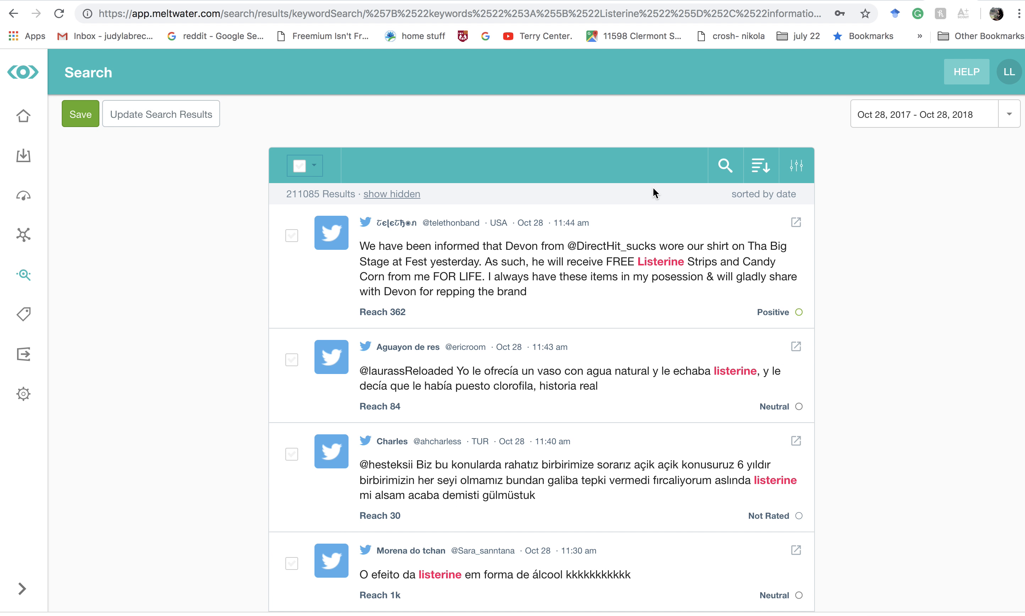
scroll(653, 189, "up", 7)
scroll(653, 191, "down", 6)
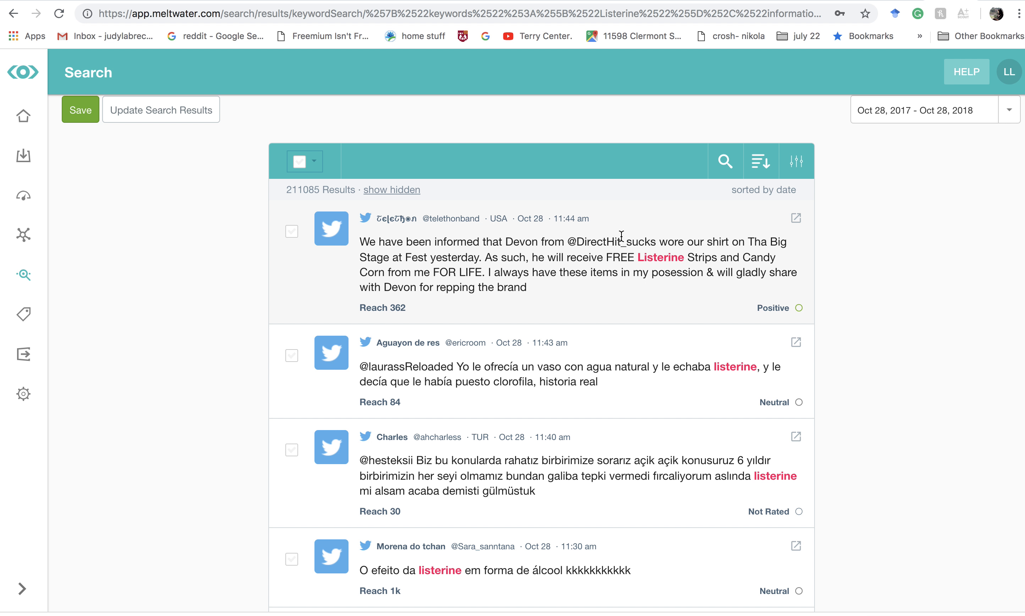
scroll(621, 235, "up", 6)
scroll(621, 236, "down", 10)
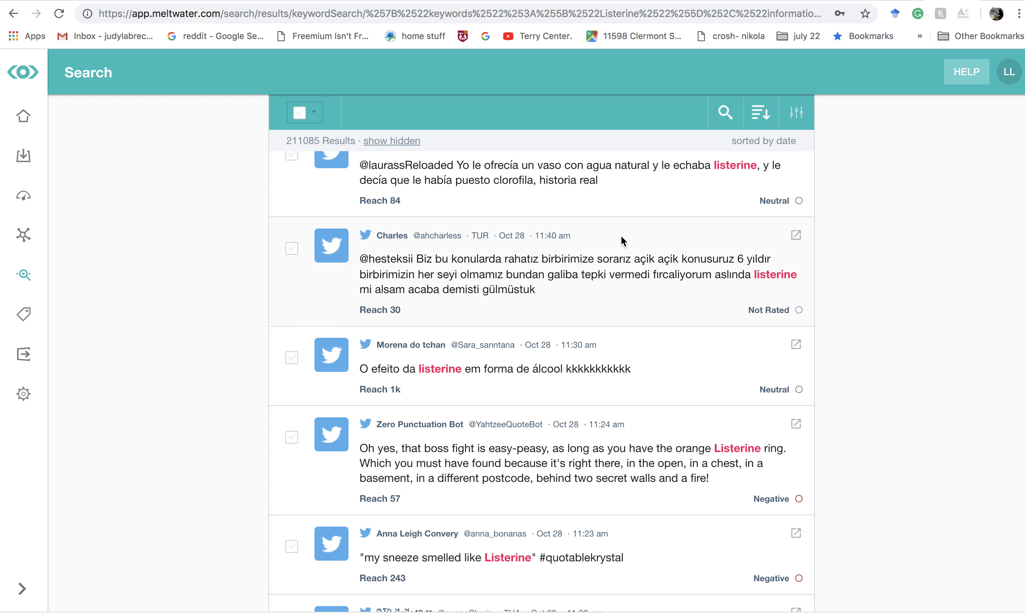
scroll(622, 236, "down", 6)
scroll(621, 236, "up", 10)
scroll(621, 236, "up", 8)
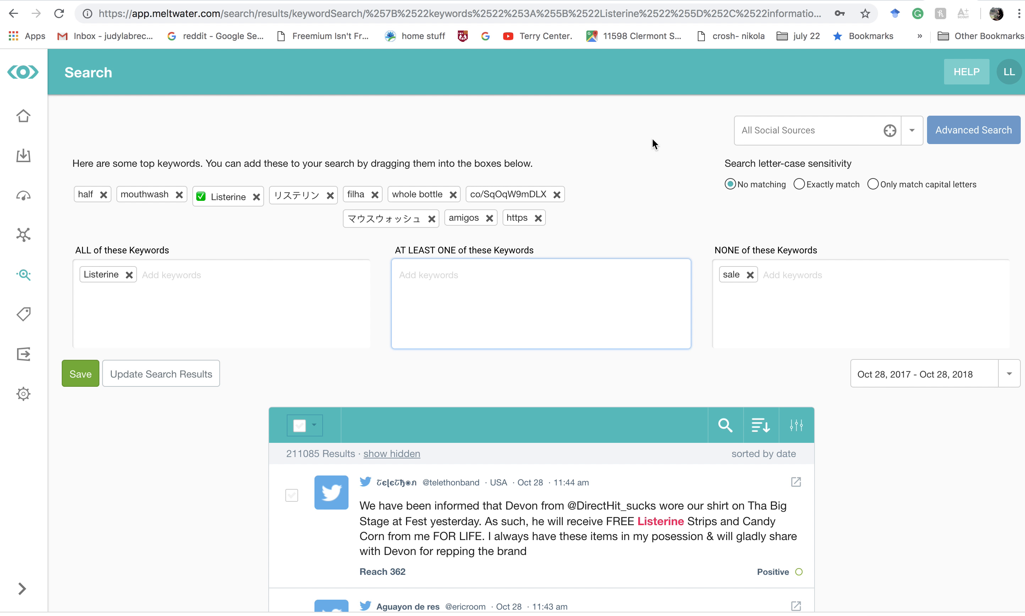
scroll(587, 210, "down", 2)
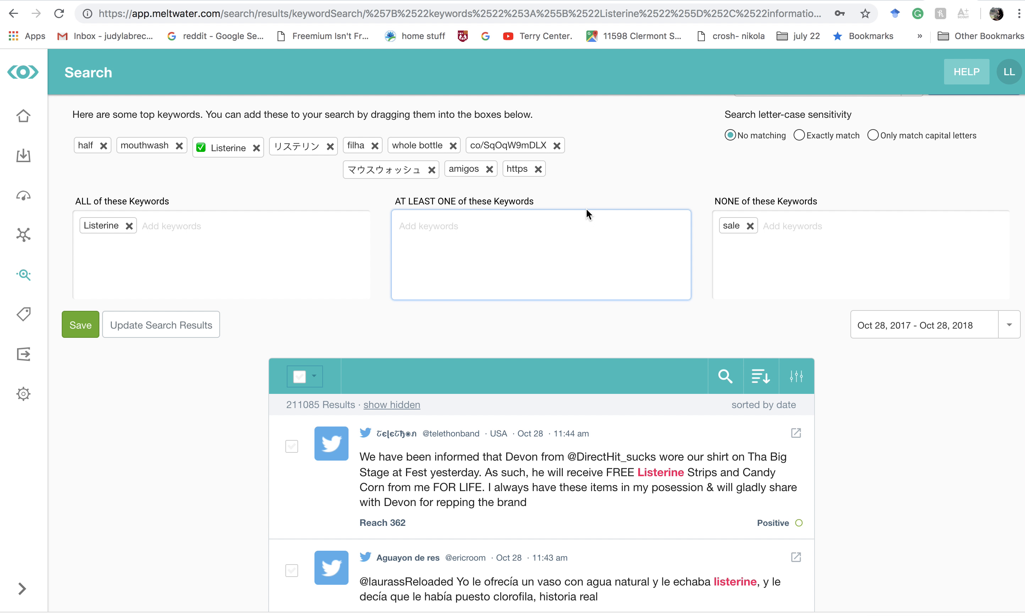
scroll(585, 209, "up", 2)
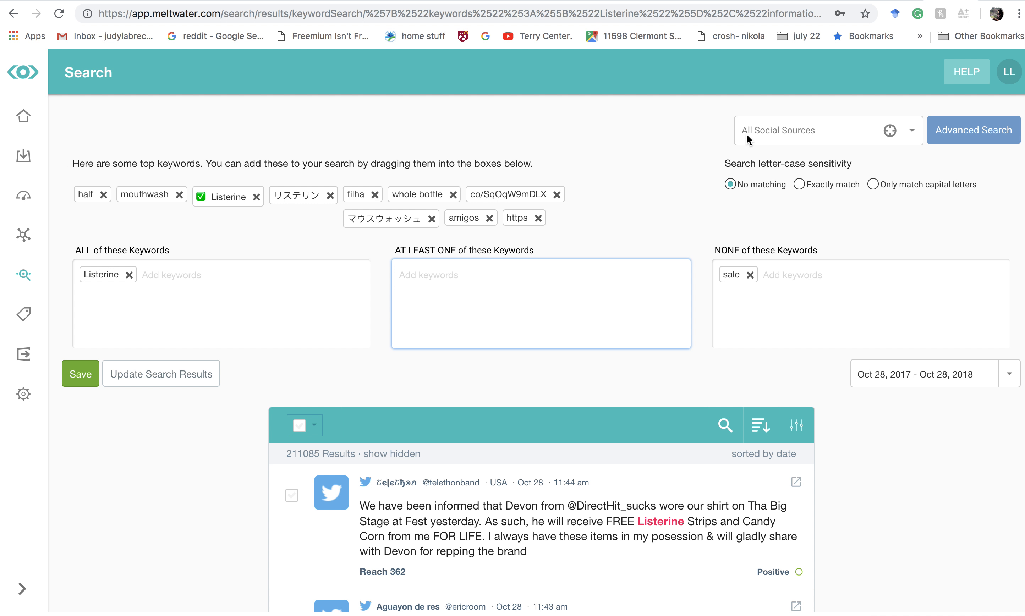
- Start a new custom source selection for the search and check its Source Type filter
left_click(910, 133)
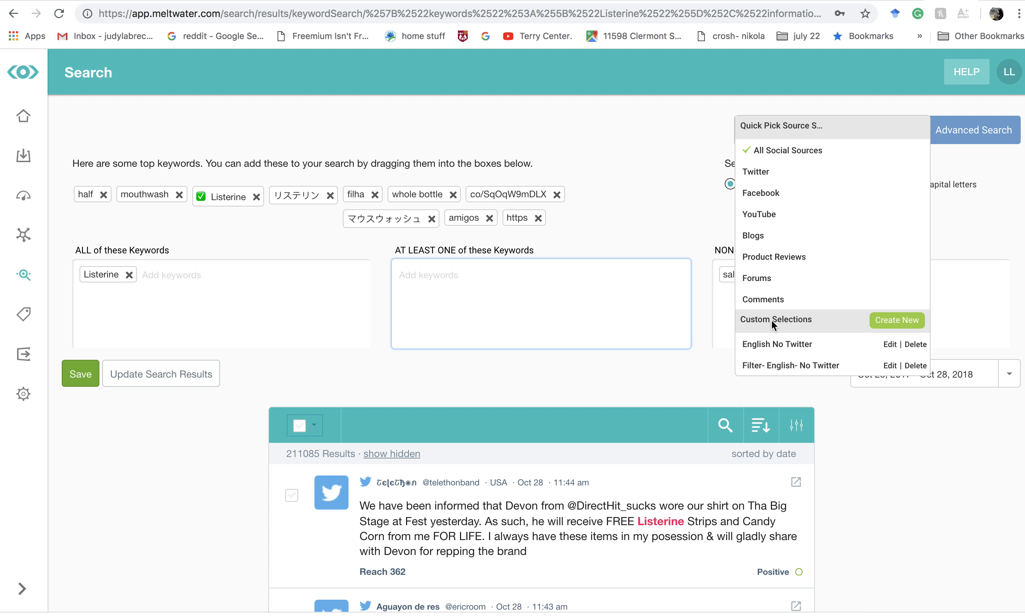
left_click(902, 319)
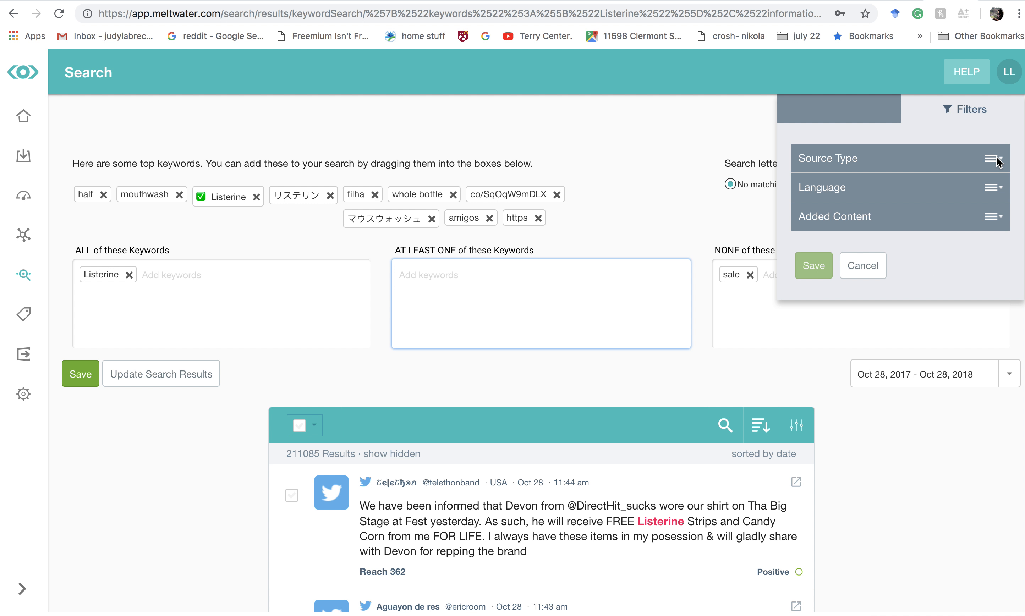
left_click(998, 164)
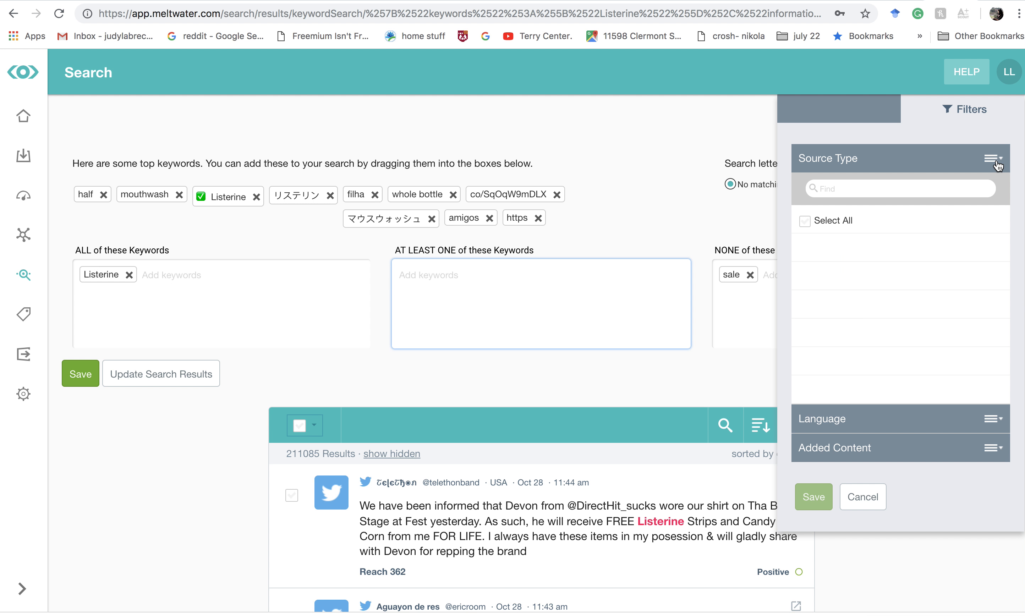
left_click(1000, 164)
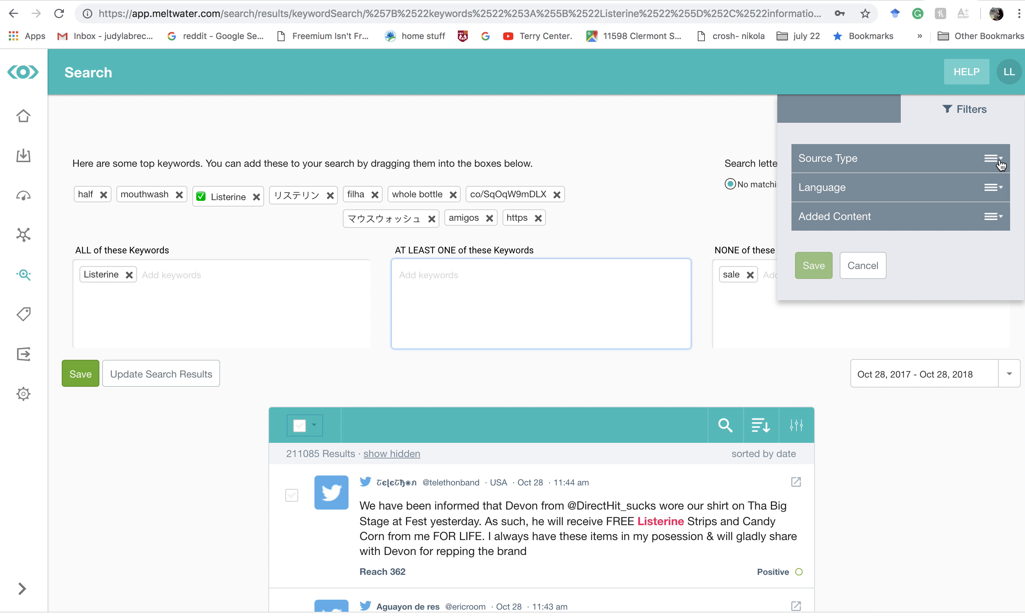
- Expand the custom selection's Language filter and check the options of its Added Content filter
left_click(996, 188)
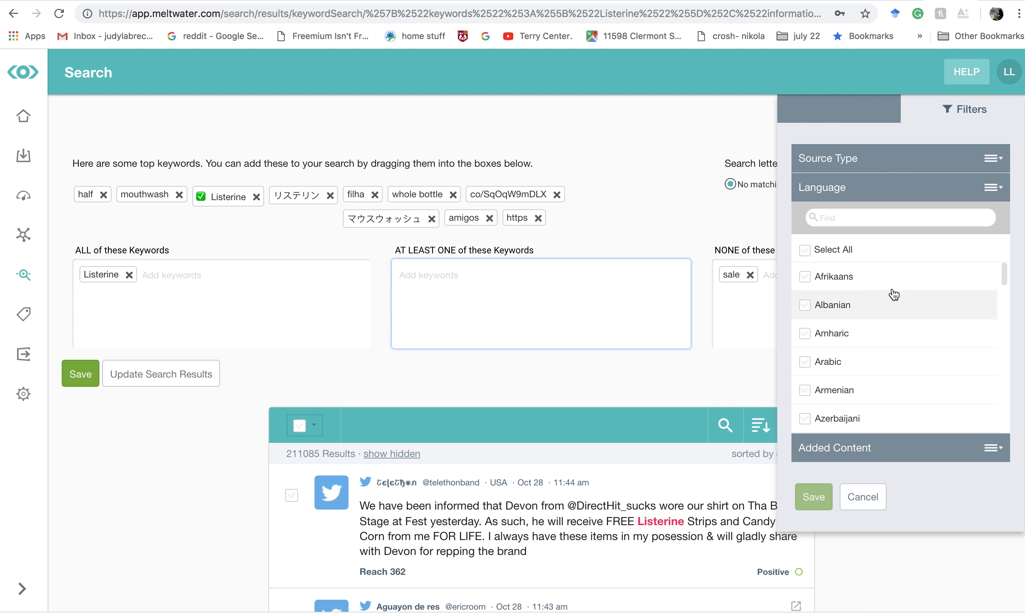
scroll(874, 328, "down", 3)
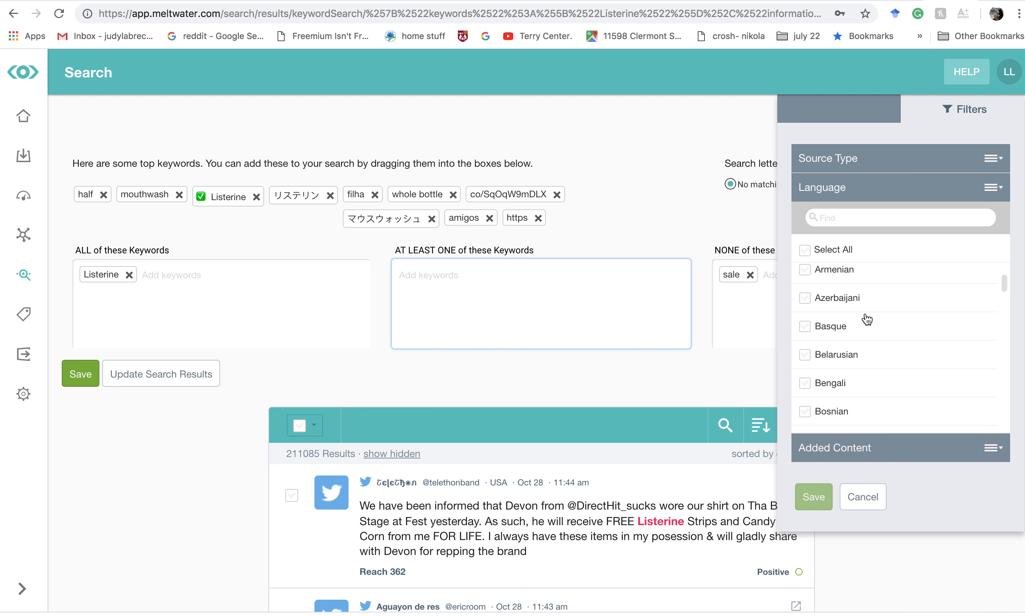
scroll(867, 320, "down", 5)
left_click(997, 449)
left_click(998, 450)
left_click(1000, 450)
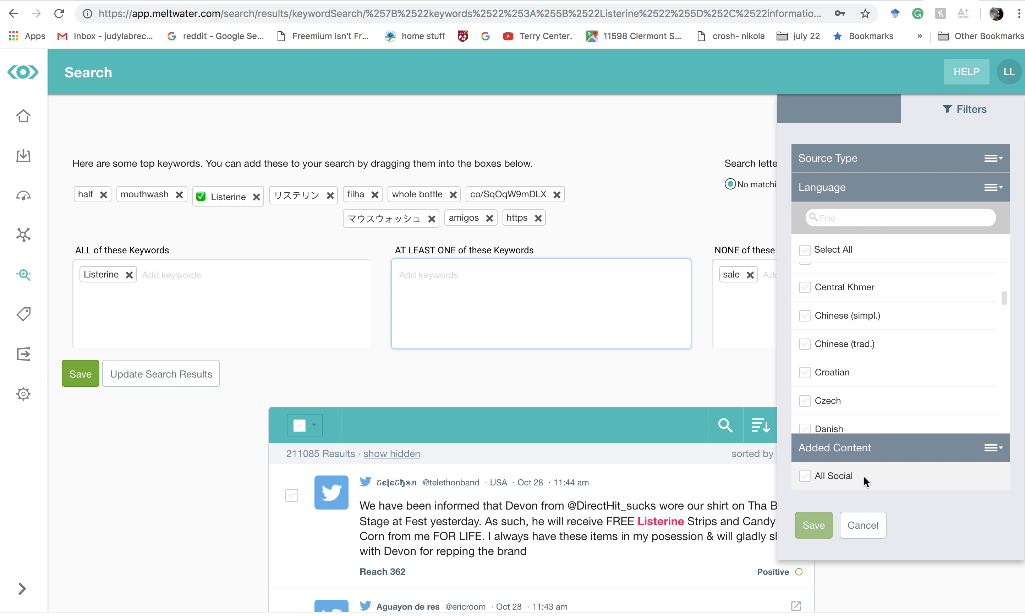
left_click(1002, 448)
- Select English as the only language in the custom selection's Language filter
scroll(915, 354, "down", 10)
scroll(916, 354, "down", 15)
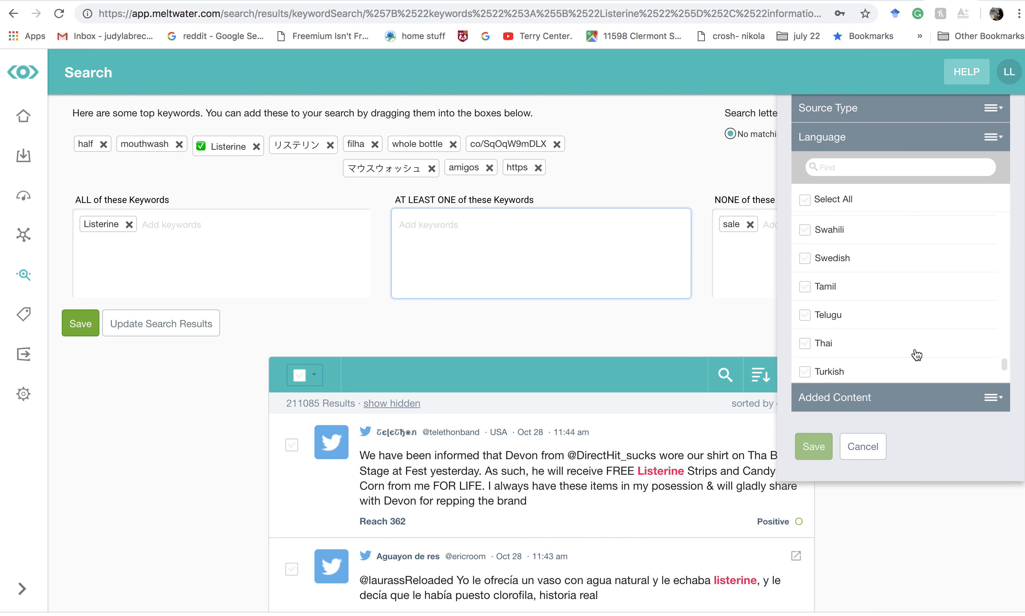
scroll(916, 354, "up", 20)
scroll(863, 380, "down", 5)
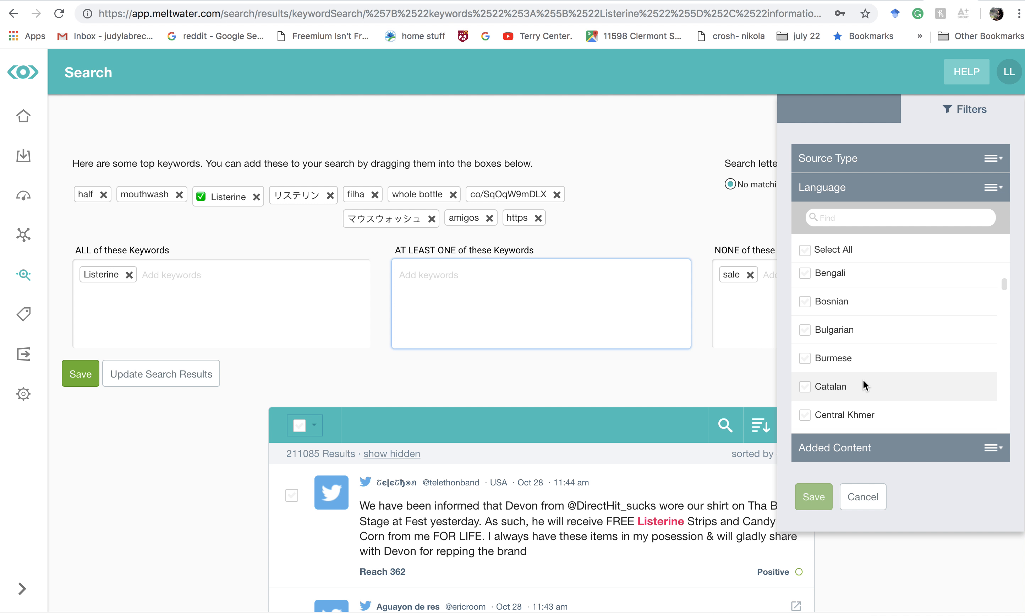
scroll(863, 380, "down", 7)
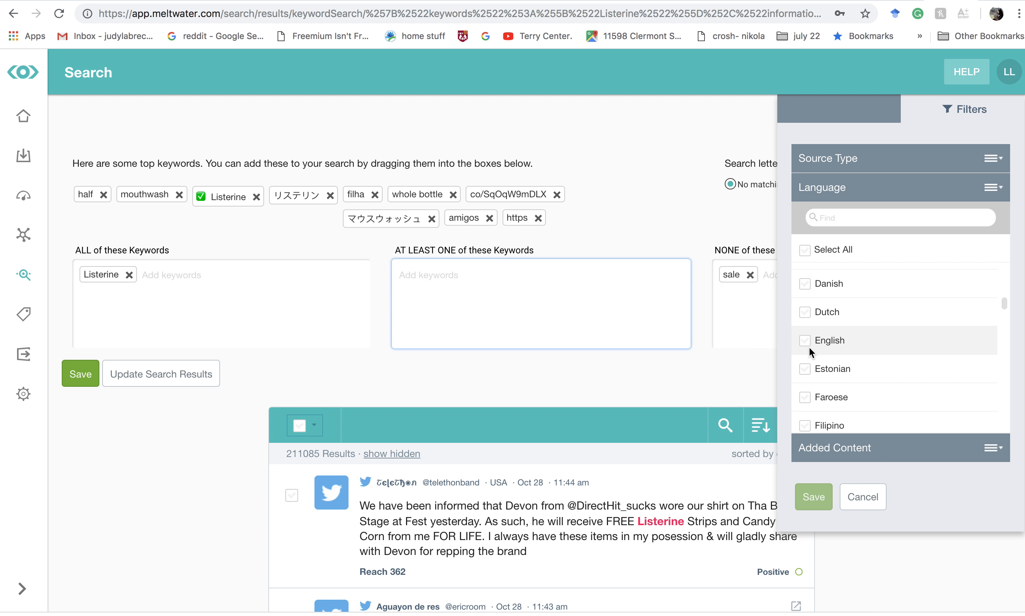
left_click(803, 340)
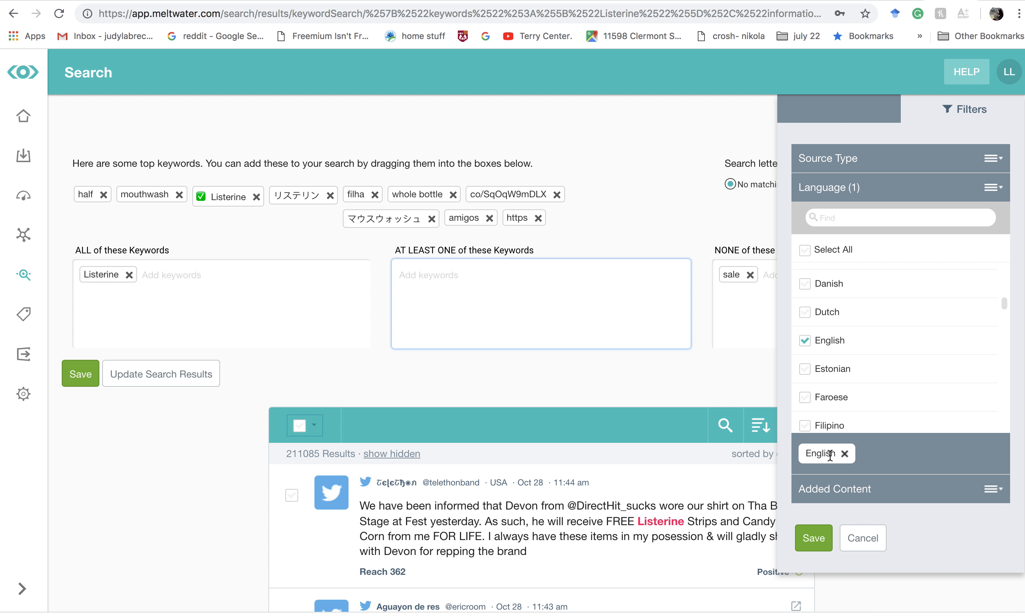
- Save the custom selection under the name "English Only"
left_click(814, 539)
left_click(447, 331)
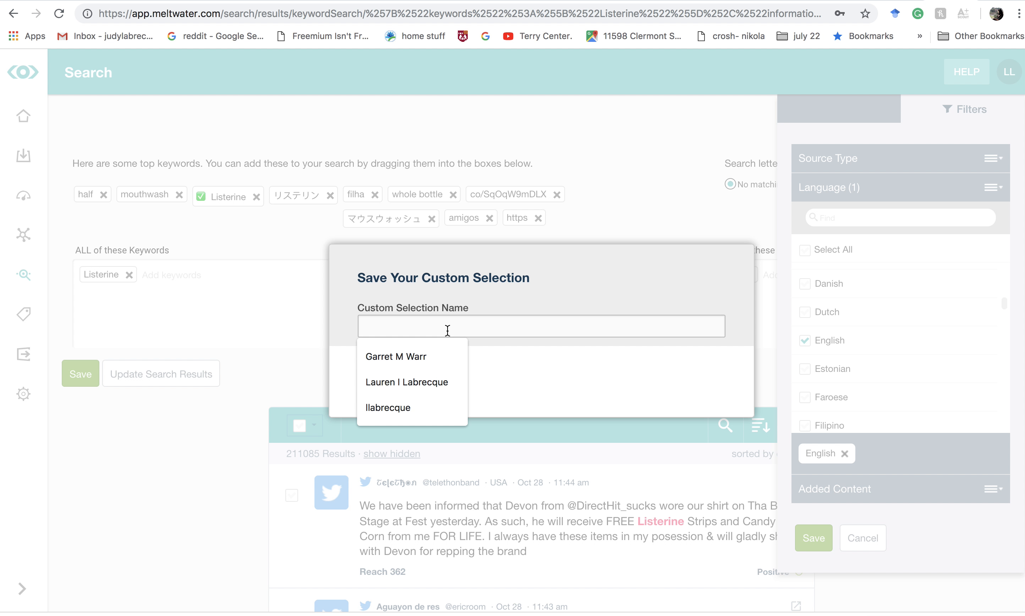
type("English Only")
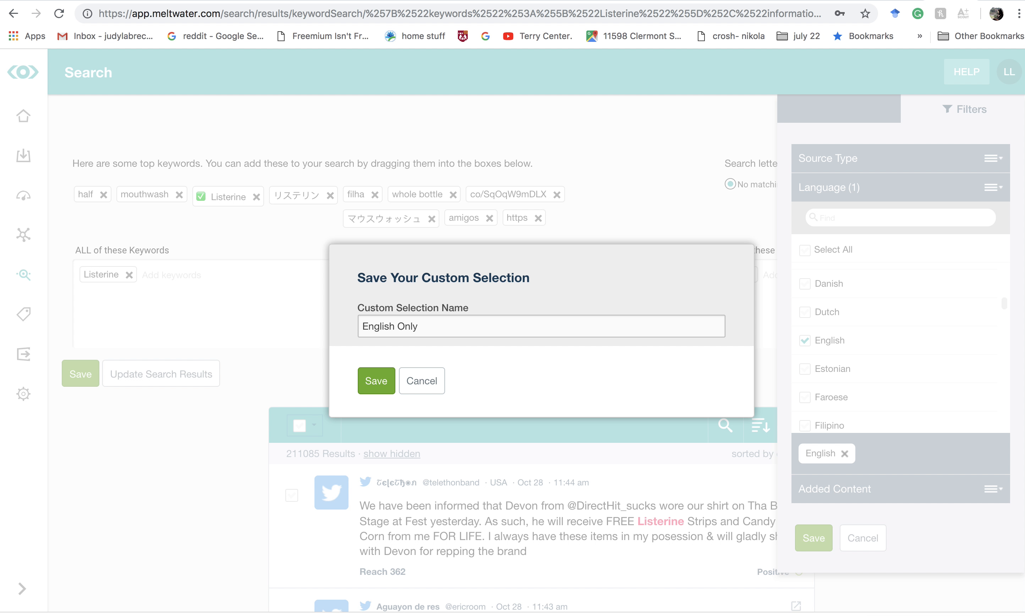
left_click(377, 380)
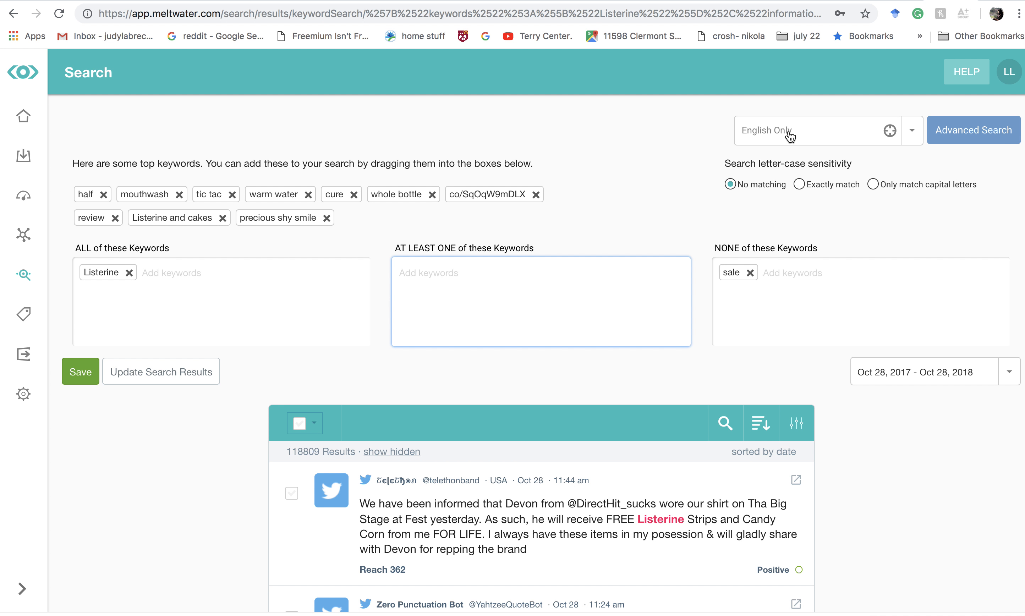
- Examine the Listerine posts returned with the English Only selection, checking their language, source, relevance and sentiment
scroll(588, 526, "down", 7)
scroll(587, 527, "down", 3)
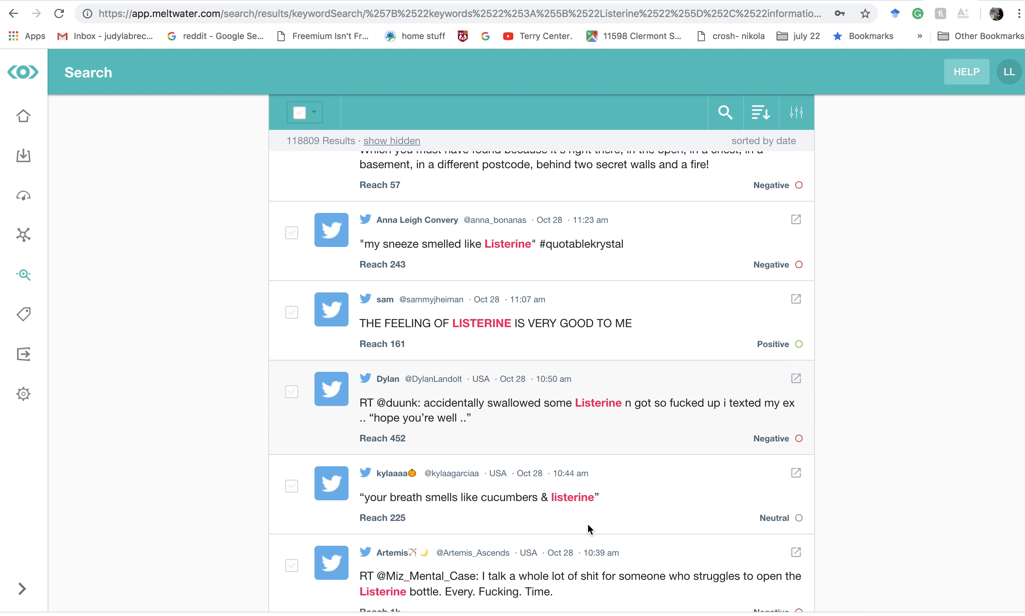
scroll(588, 524, "down", 3)
scroll(590, 436, "down", 3)
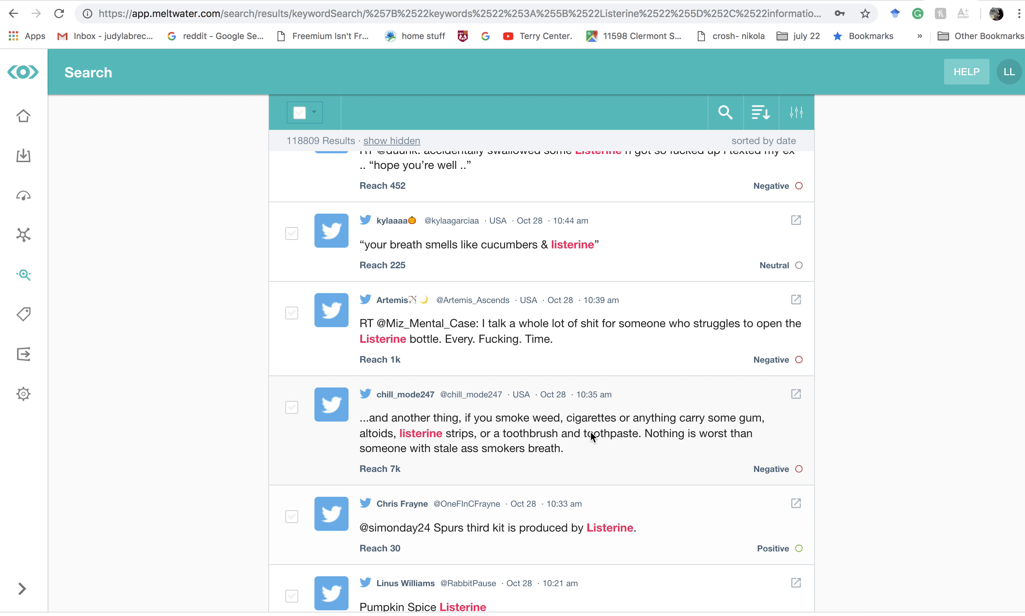
scroll(622, 437, "down", 15)
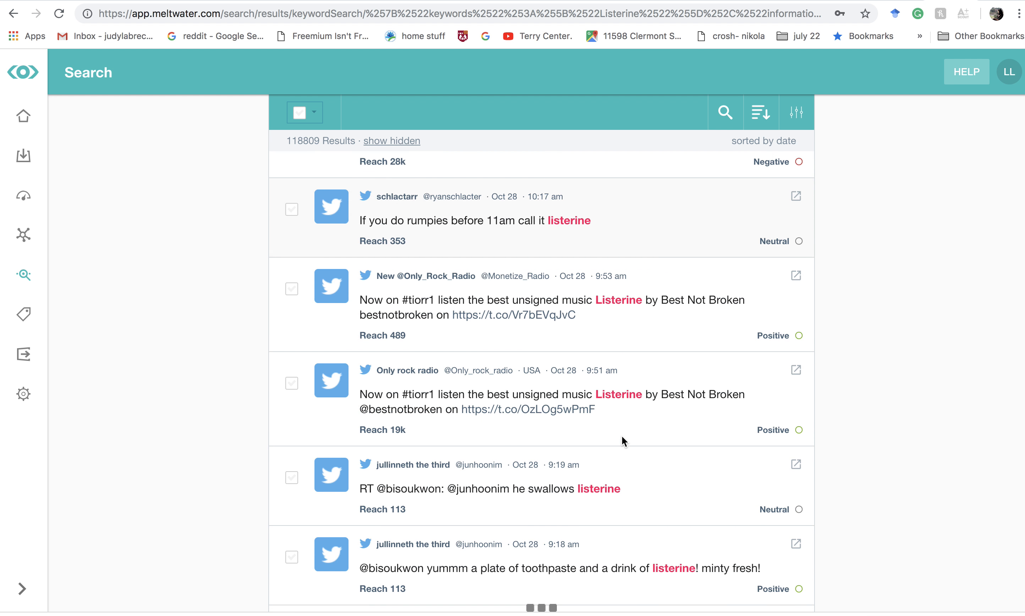
scroll(622, 437, "down", 9)
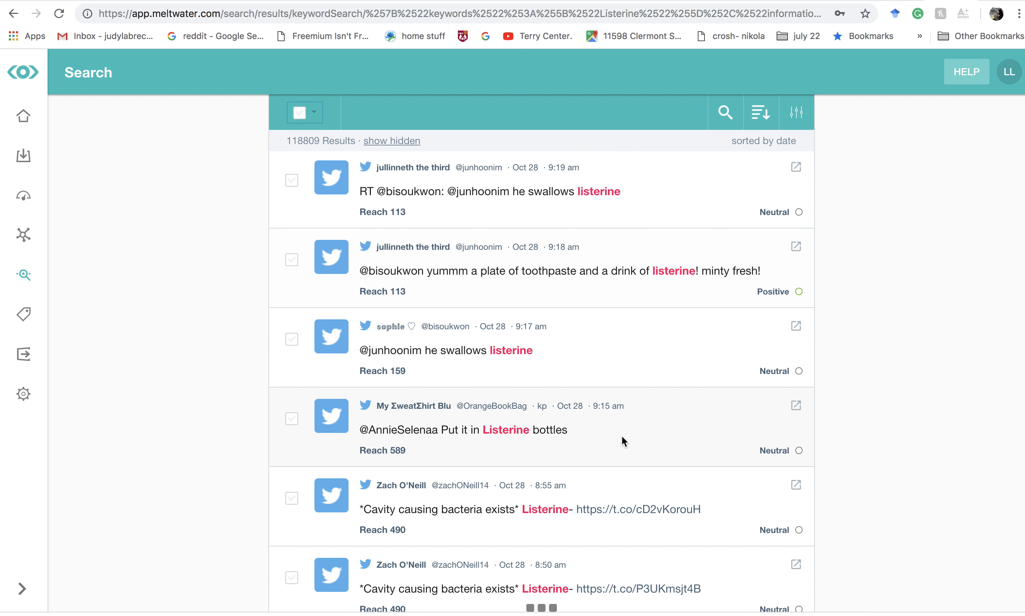
scroll(622, 436, "down", 6)
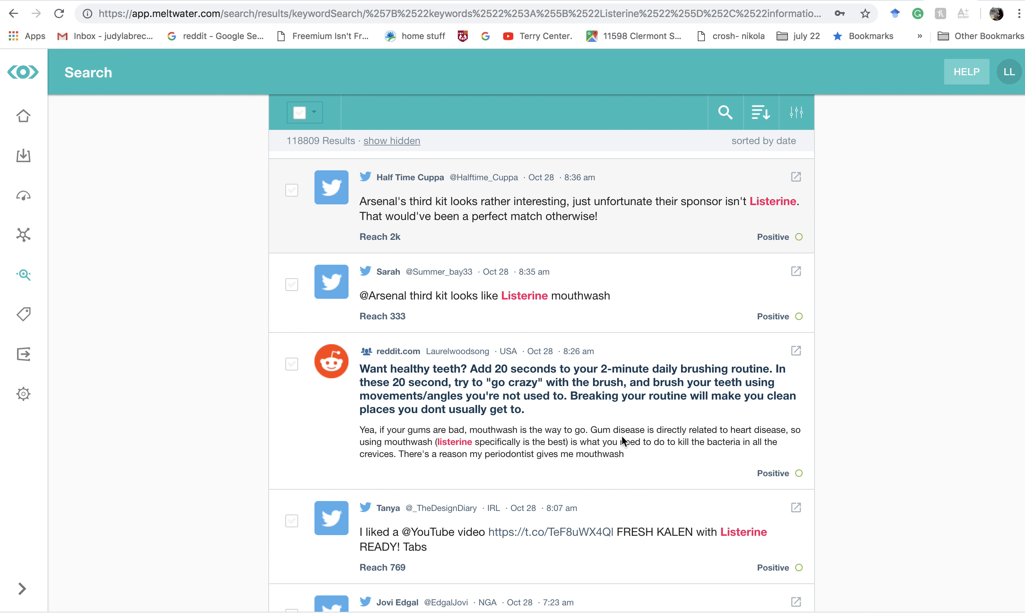
scroll(622, 436, "down", 18)
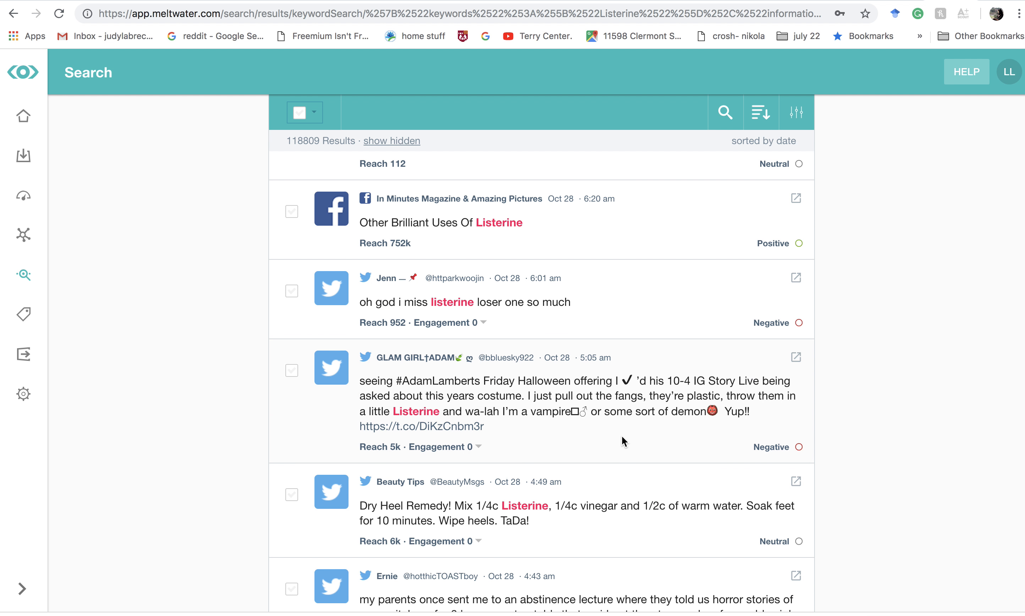
scroll(622, 436, "down", 5)
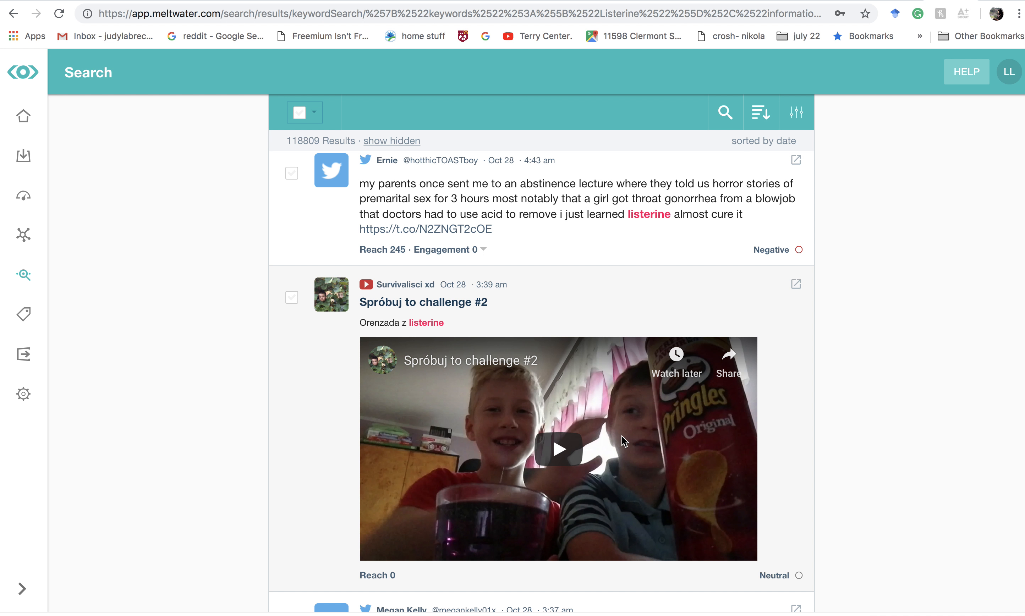
scroll(622, 436, "up", 20)
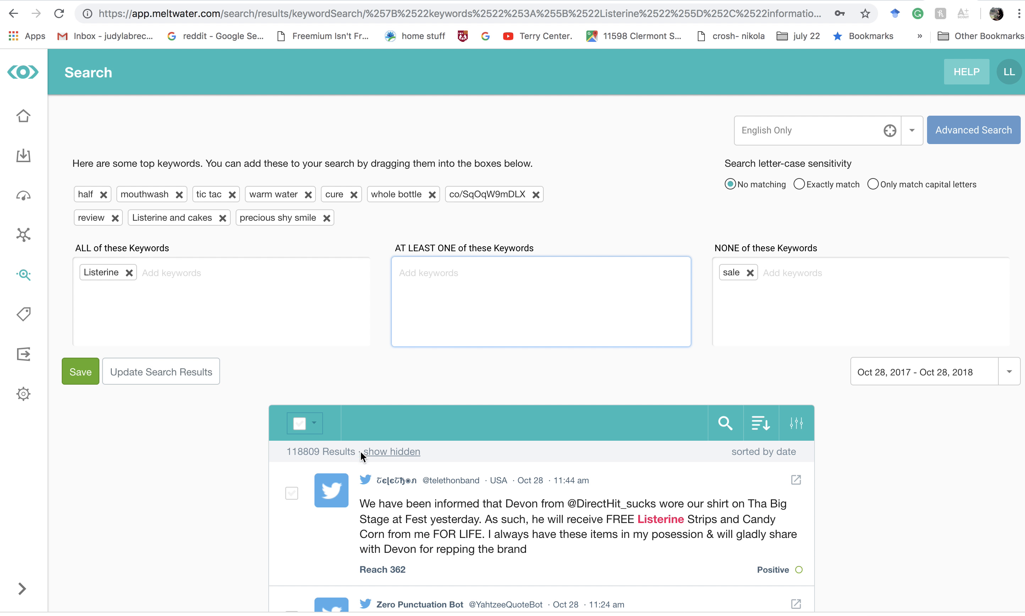
scroll(516, 459, "down", 5)
scroll(476, 500, "up", 5)
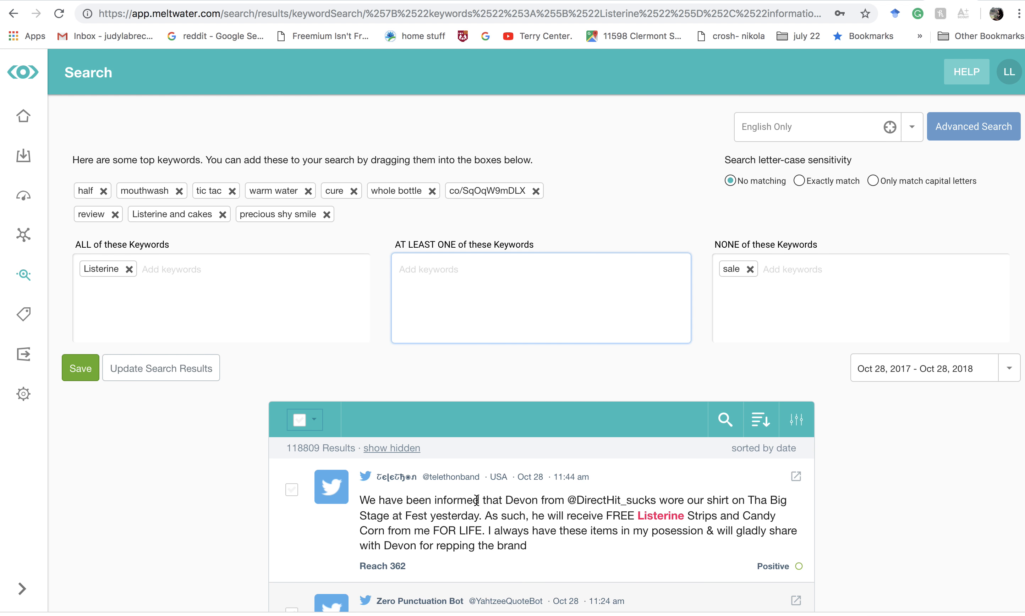
- Save the search under the name "Listerine-NoSale-EnglishOnly"
left_click(79, 372)
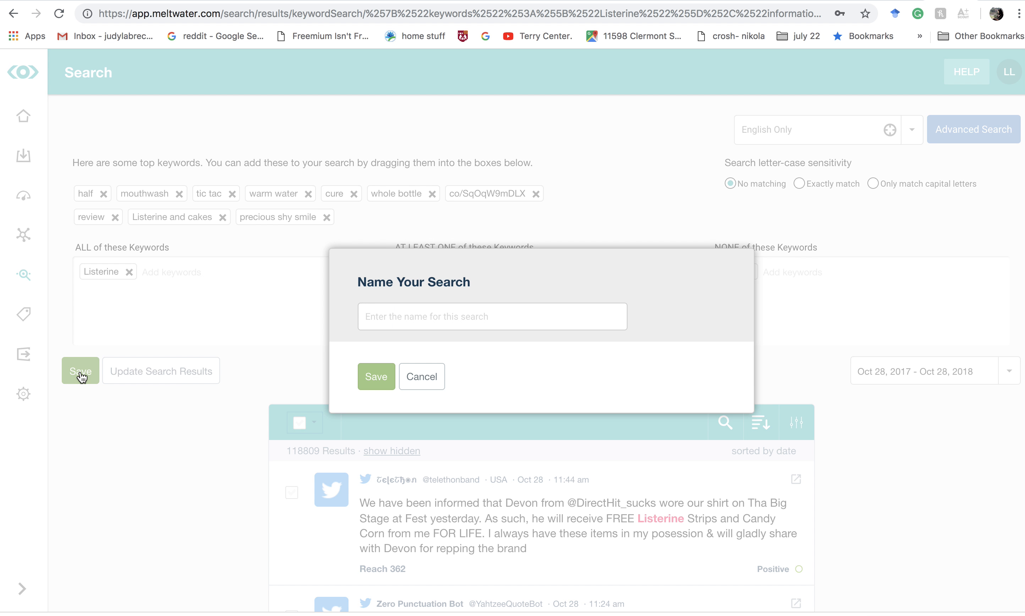
type("List")
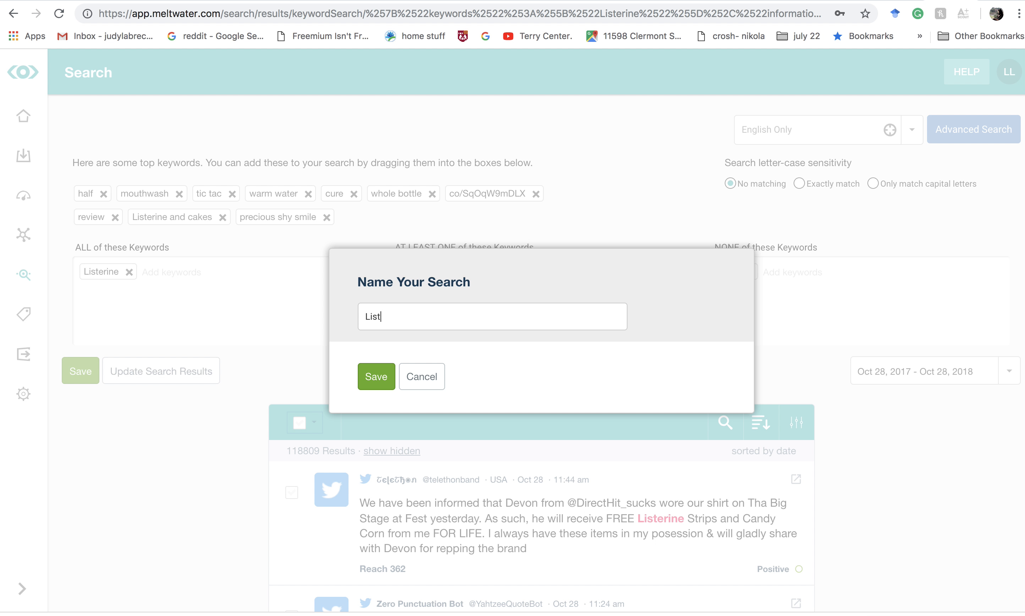
type("erine-NoSale-English")
key("BackSpace")
type("Only")
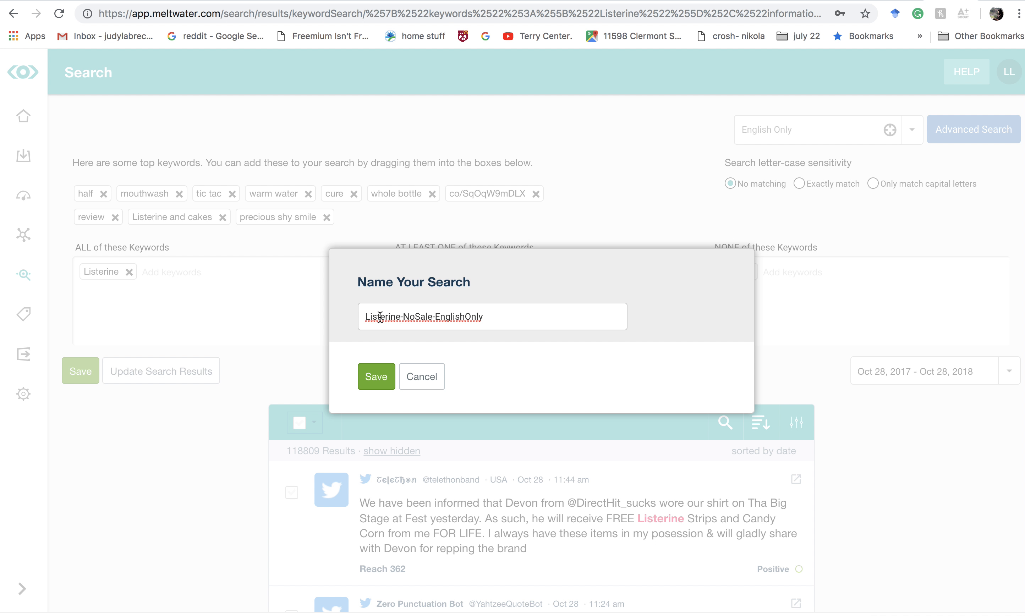
left_click_drag(402, 315, 433, 318)
left_click(433, 319)
left_click(374, 378)
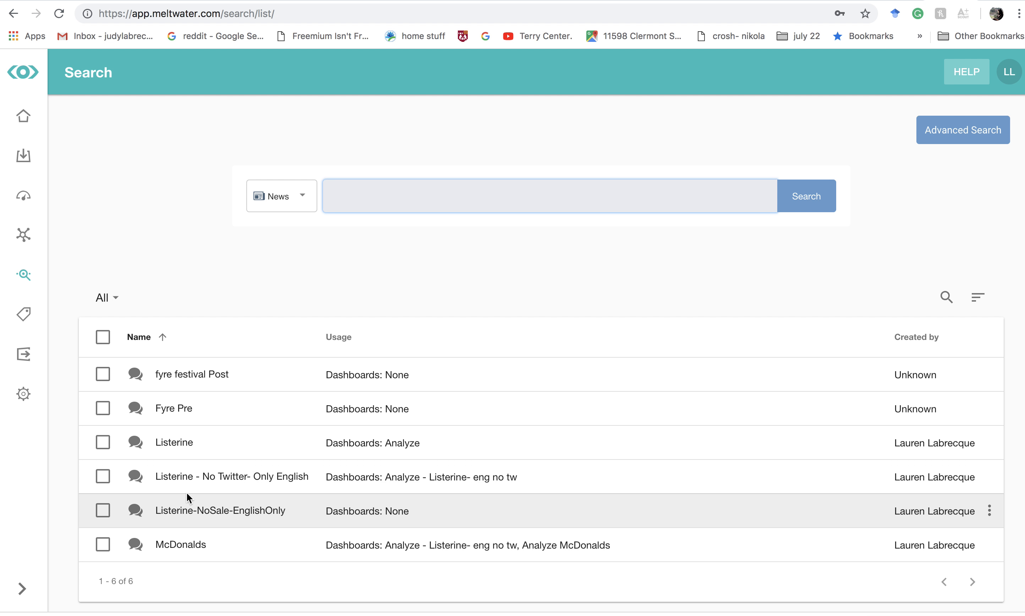
- Open the saved search Listerine-NoSale-EnglishOnly and check its name, keywords and source selection
left_click(232, 511)
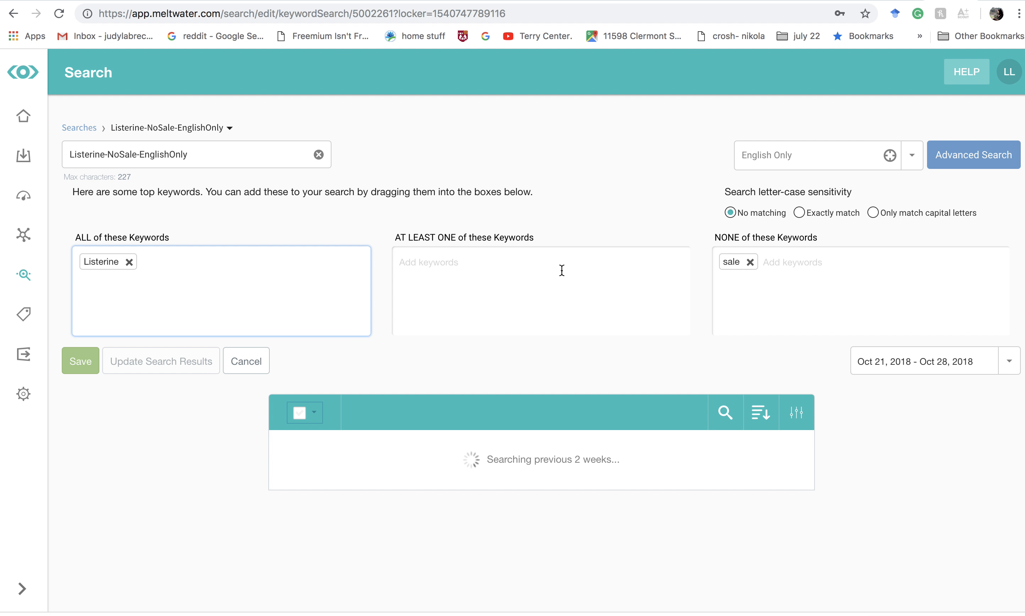
triple_click(173, 154)
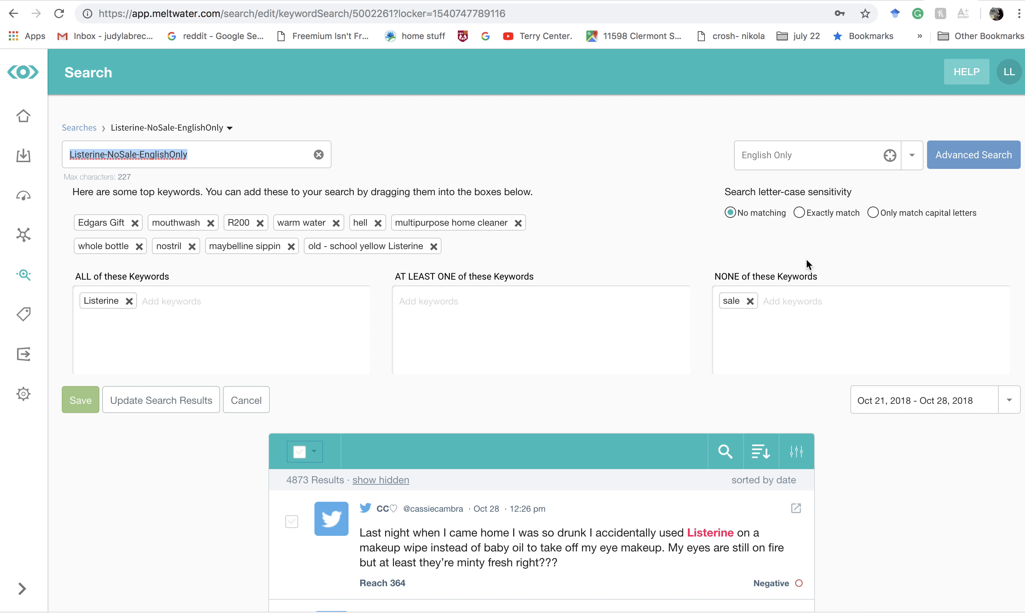
scroll(629, 396, "down", 15)
scroll(629, 396, "up", 15)
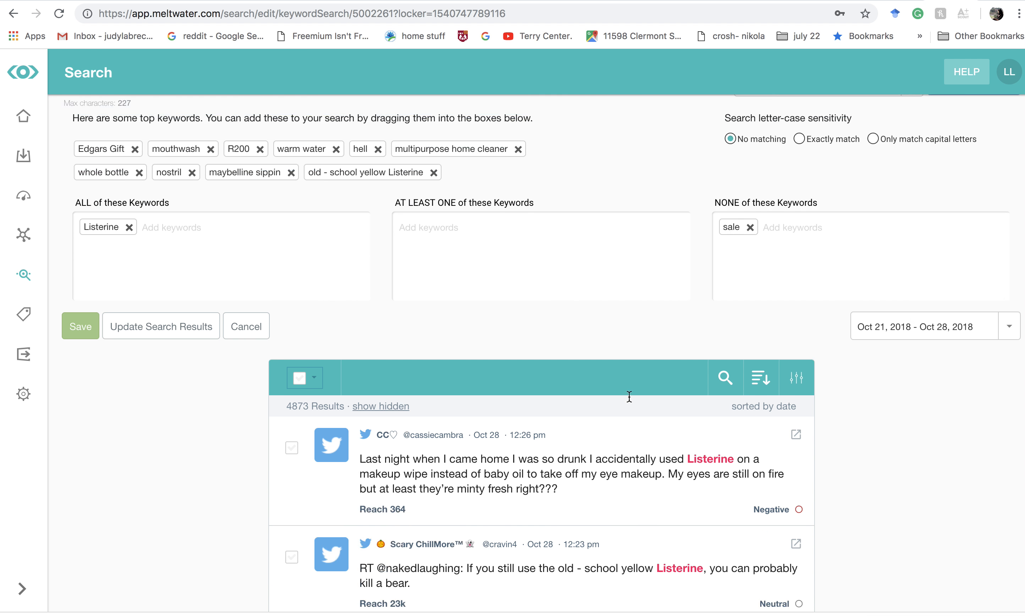
scroll(628, 396, "up", 2)
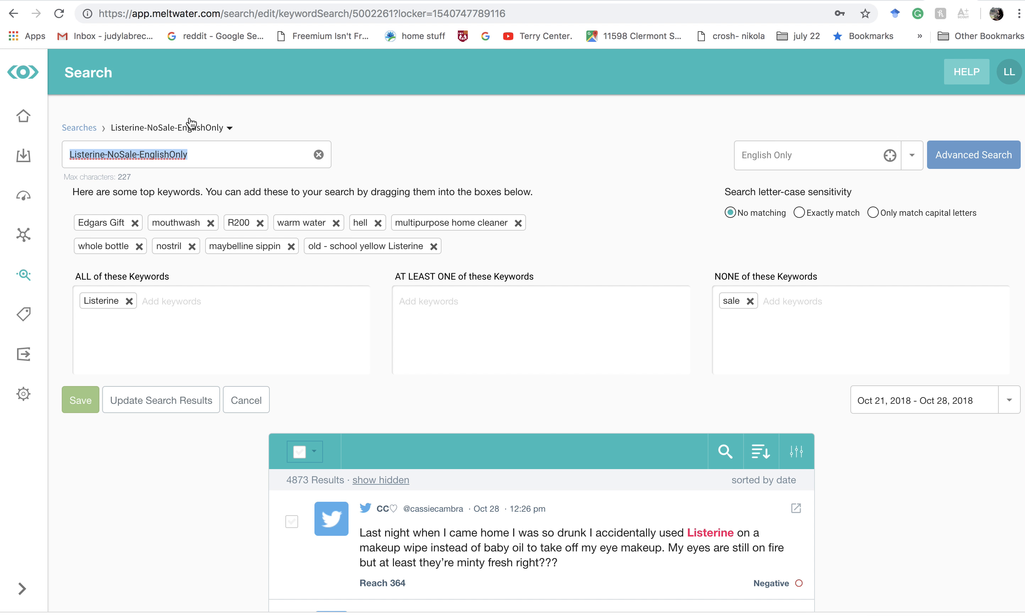
- Examine the posts and suggested top keywords of the saved search, looking at which sources dominate and how relevant they are
scroll(610, 156, "down", 20)
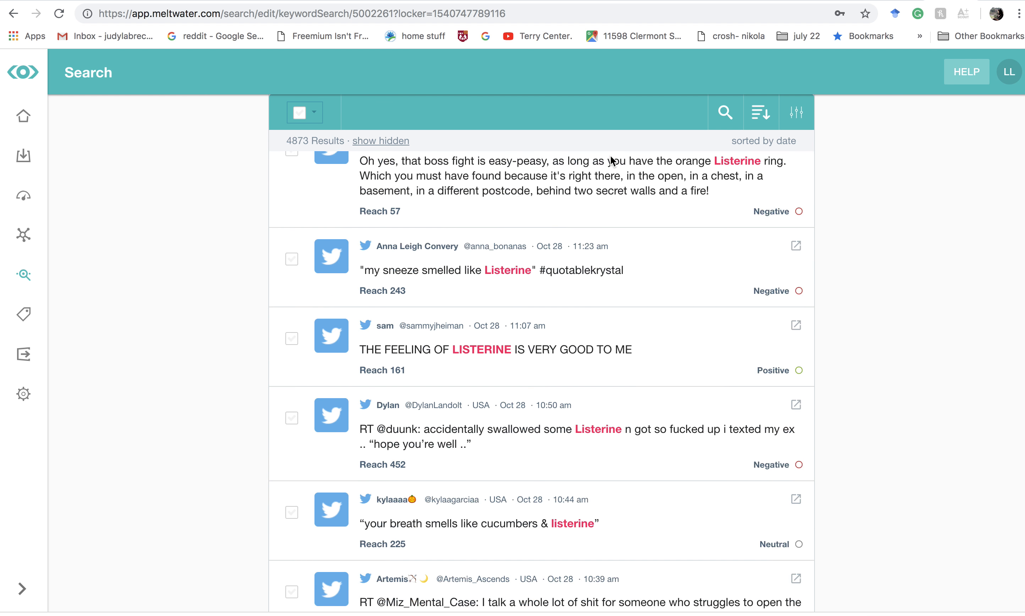
scroll(610, 156, "down", 15)
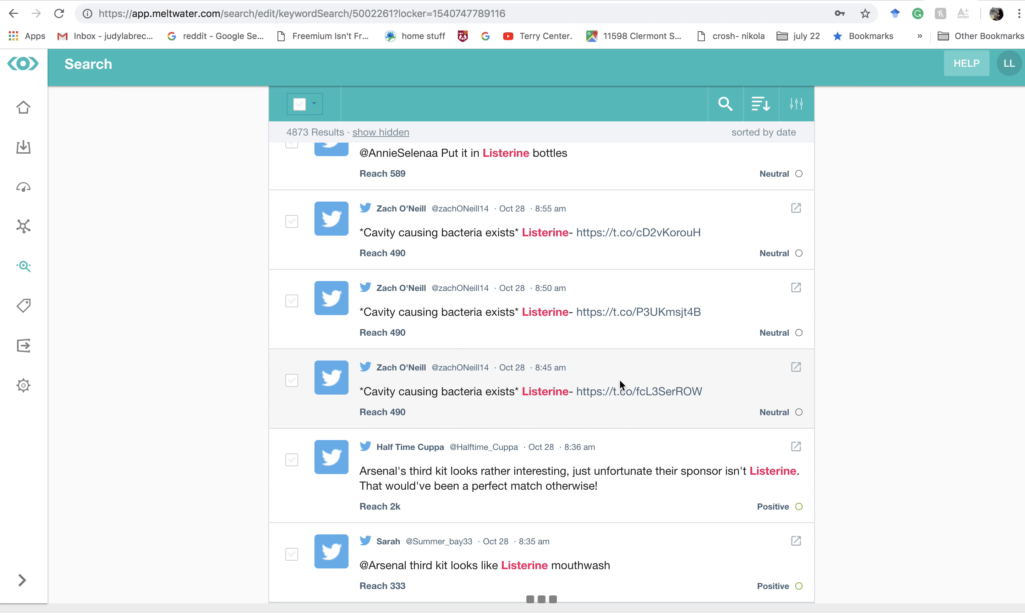
scroll(619, 380, "up", 20)
scroll(620, 380, "up", 5)
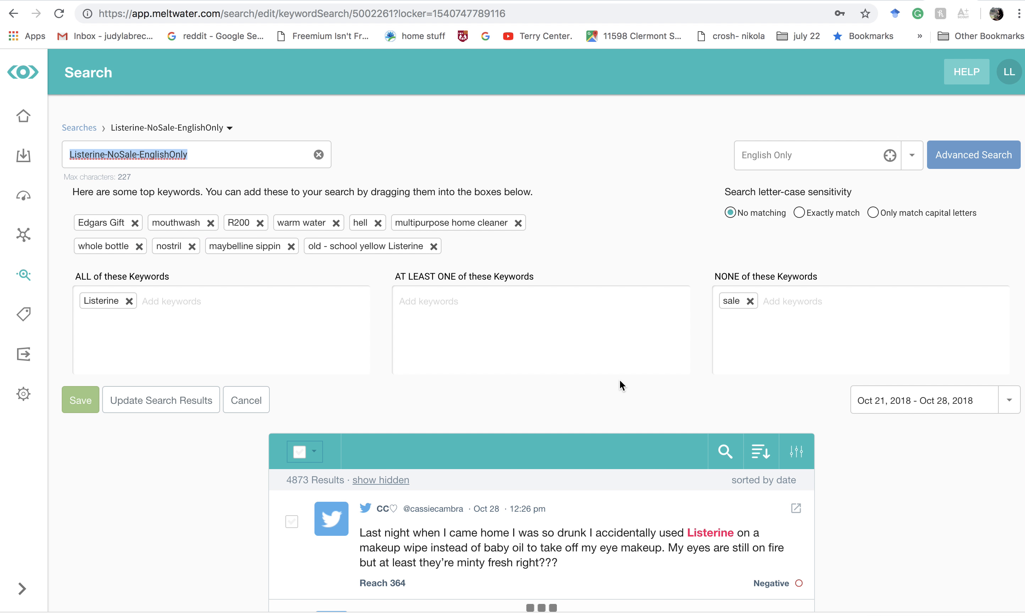
scroll(619, 380, "down", 15)
scroll(620, 385, "down", 10)
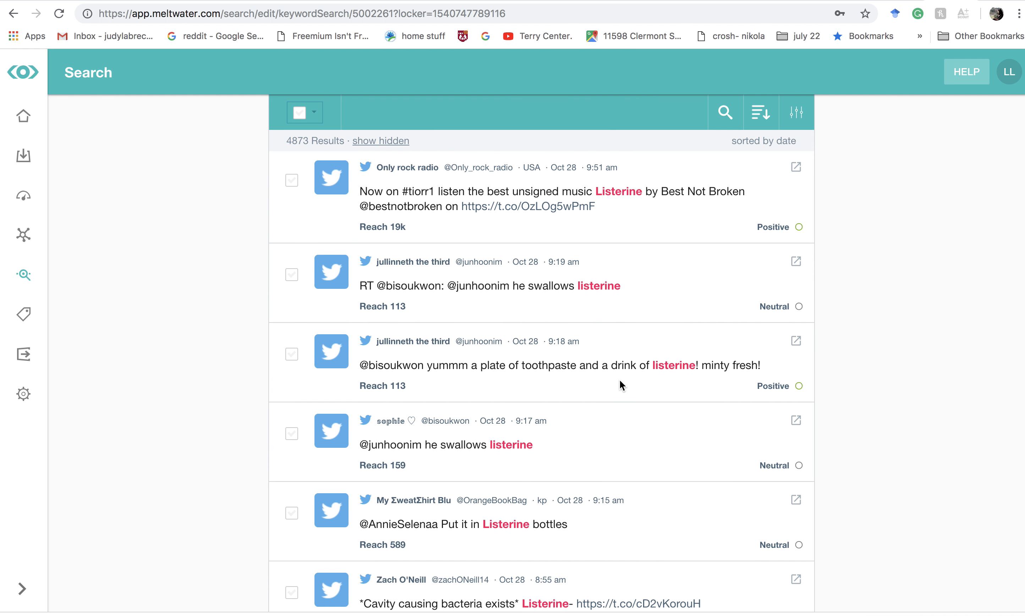
scroll(621, 385, "up", 15)
scroll(620, 380, "up", 5)
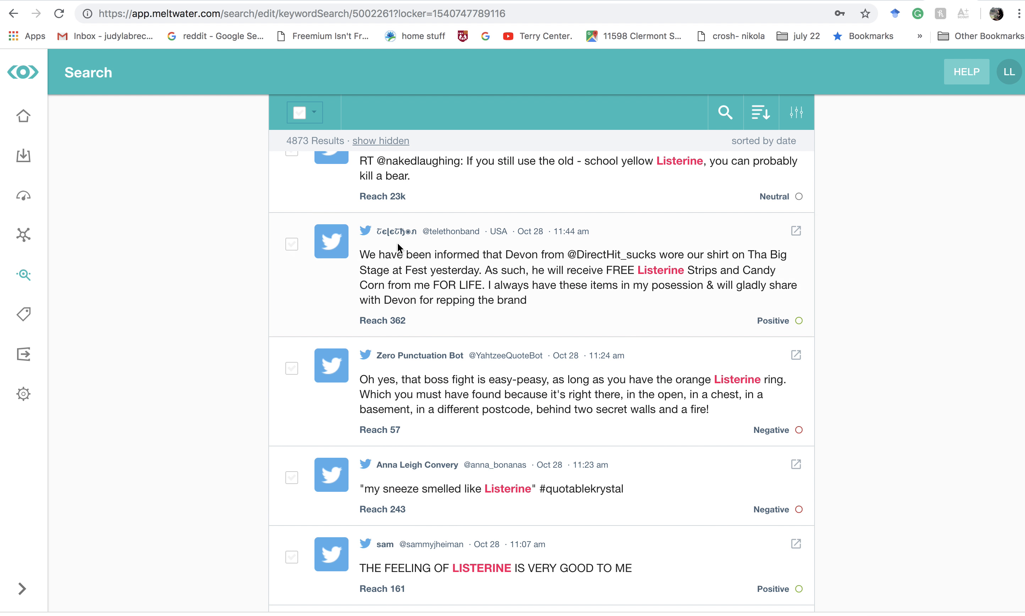
scroll(437, 273, "up", 10)
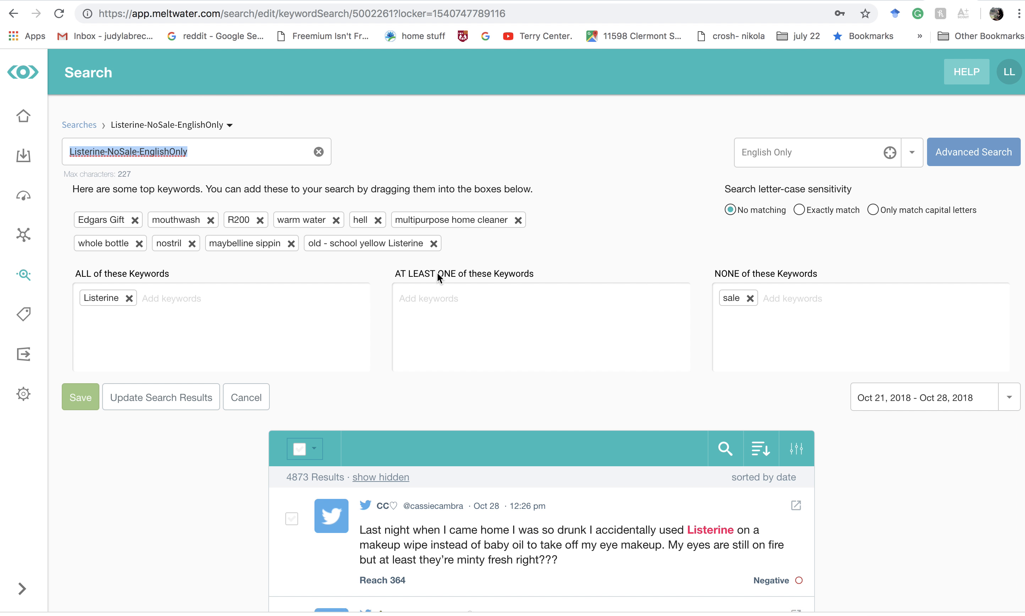
scroll(452, 475, "down", 3)
scroll(467, 520, "down", 1)
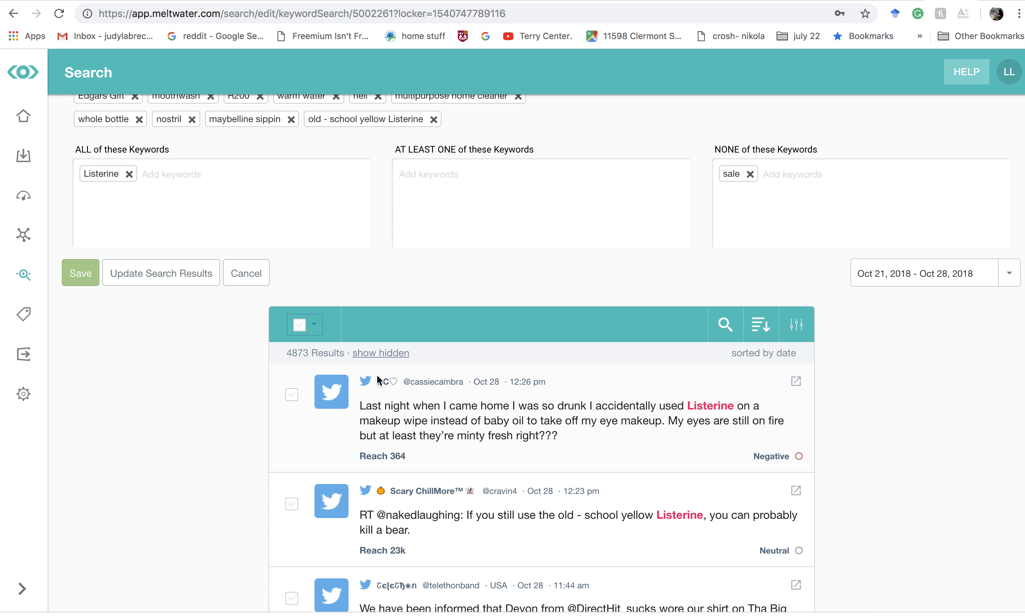
scroll(520, 452, "up", 5)
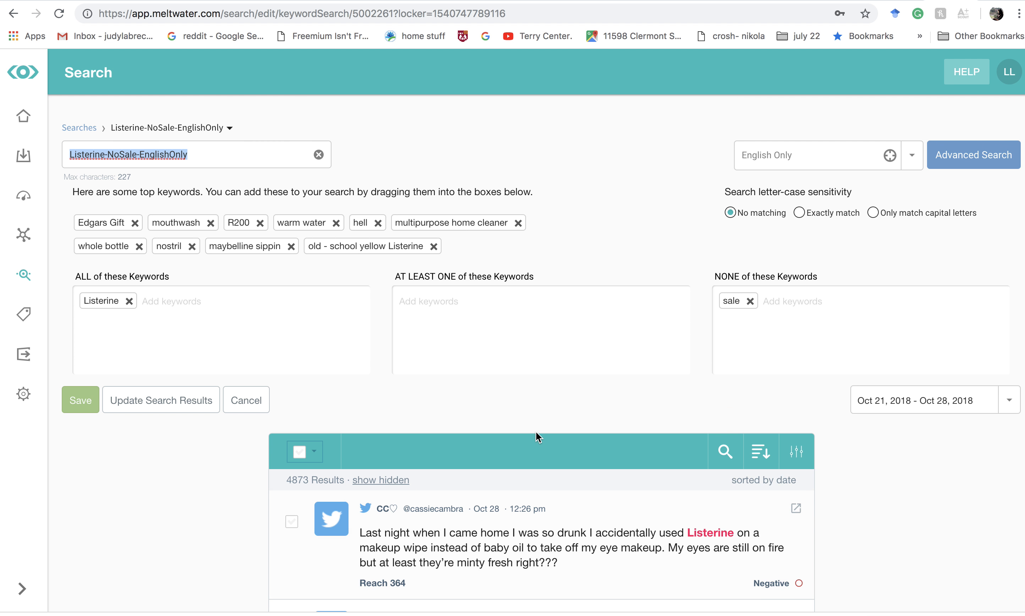
- Start a new custom source selection and include every source type except Twitter
left_click(912, 158)
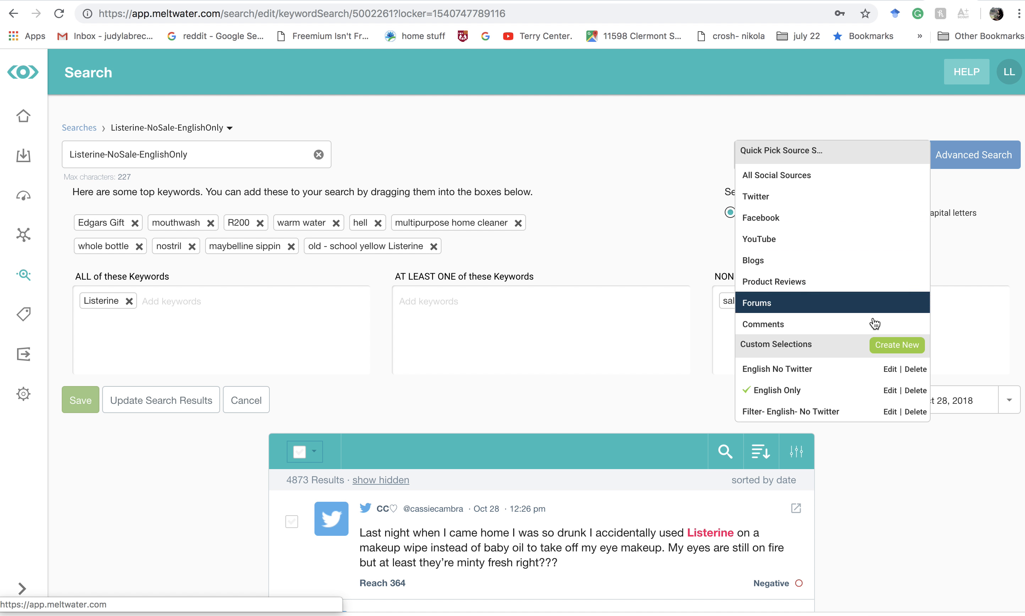
left_click(899, 350)
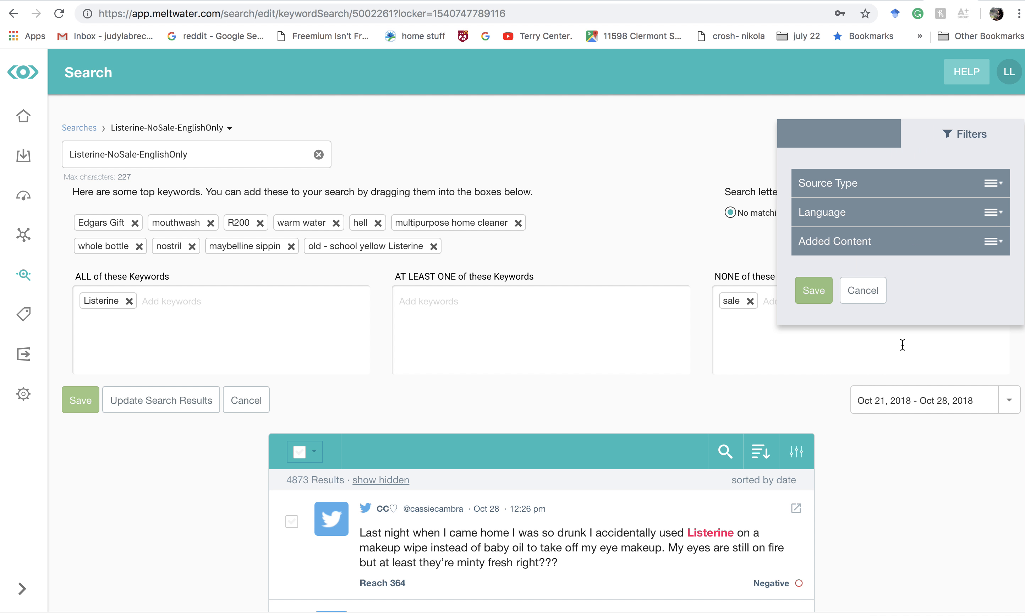
left_click(983, 196)
left_click(806, 248)
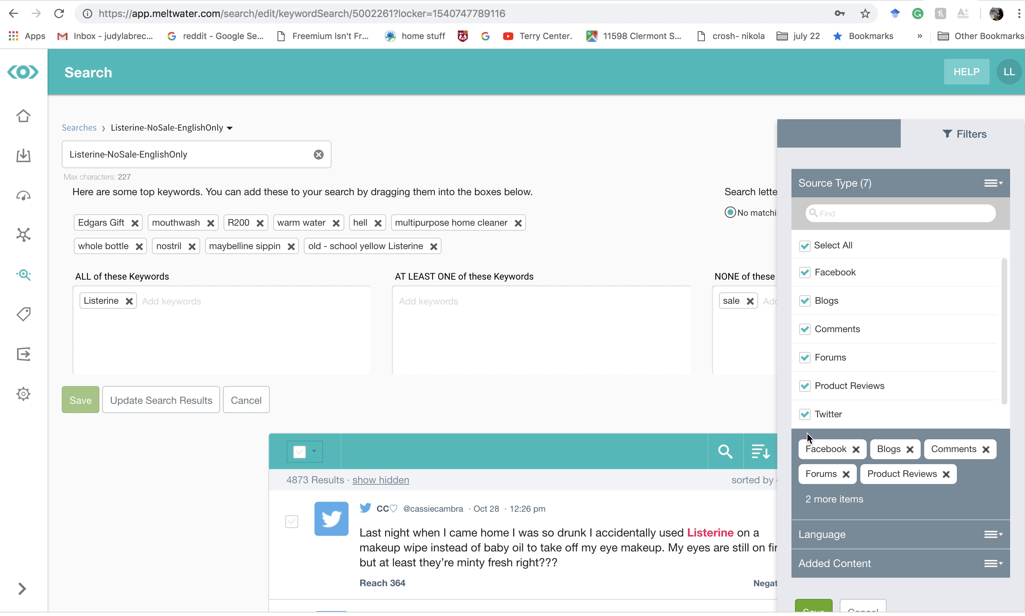
left_click(806, 415)
- Restrict the new custom selection's language to English
scroll(806, 416, "down", 3)
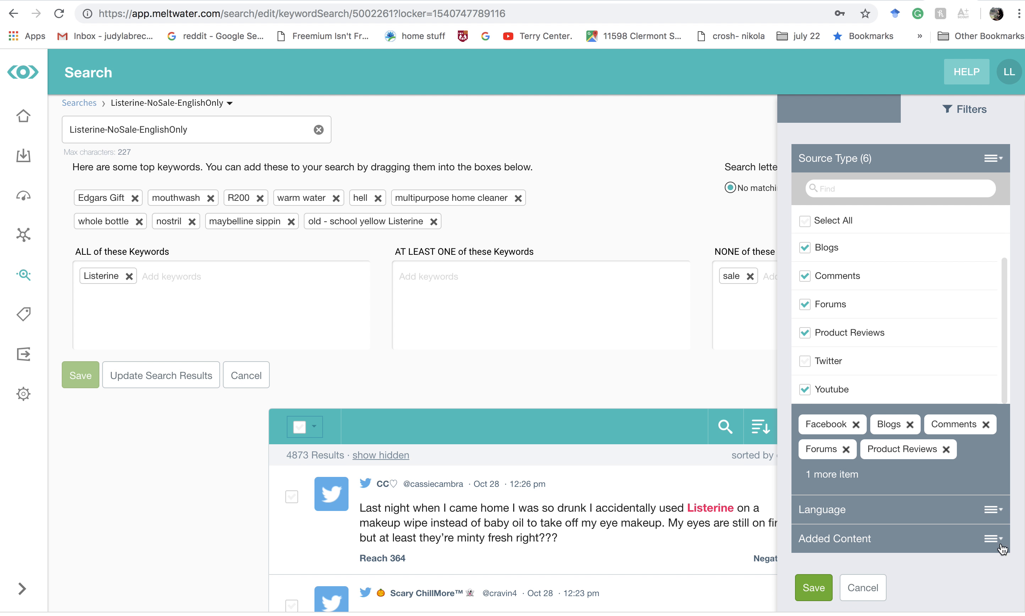
left_click(998, 514)
scroll(949, 521, "down", 7)
scroll(886, 436, "down", 10)
scroll(888, 437, "up", 10)
scroll(887, 437, "down", 1)
scroll(888, 437, "up", 1)
scroll(887, 437, "down", 10)
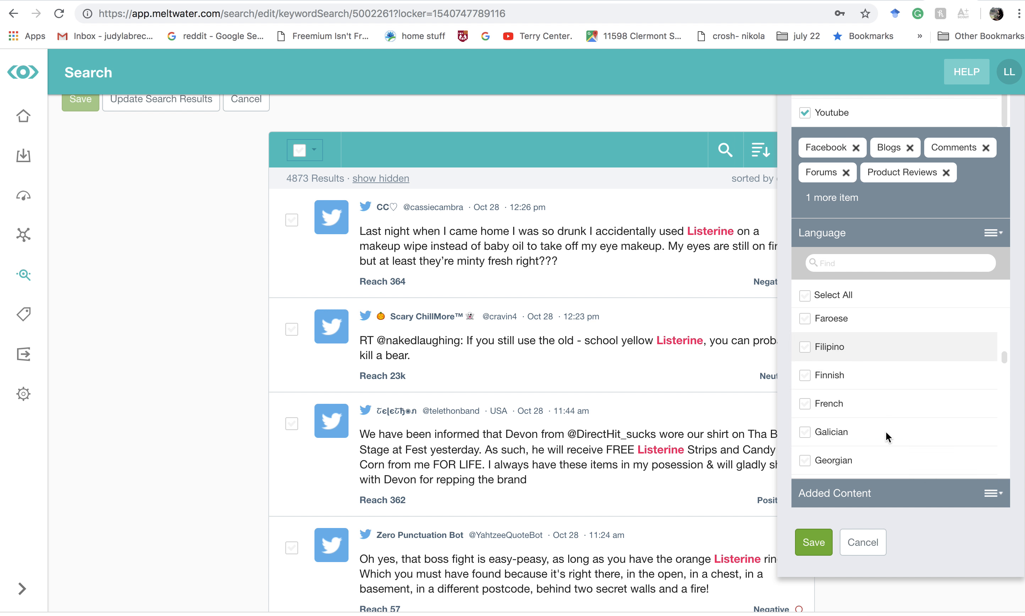
scroll(815, 318, "up", 5)
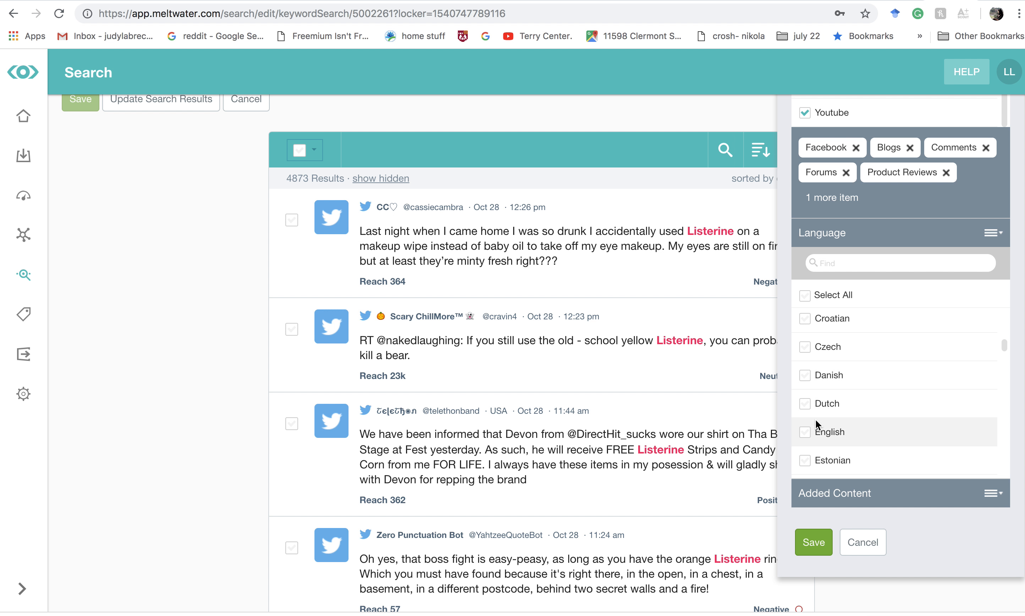
left_click(805, 433)
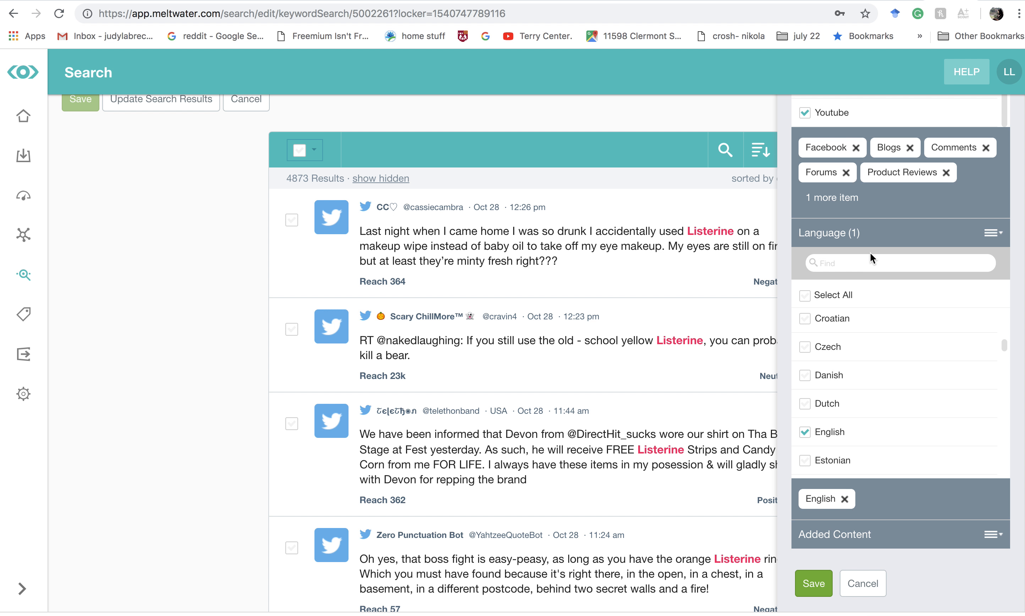
- Check the selection's source and language filters and save it under the name "NoTwitter-EnglishOnly"
scroll(872, 291, "up", 1)
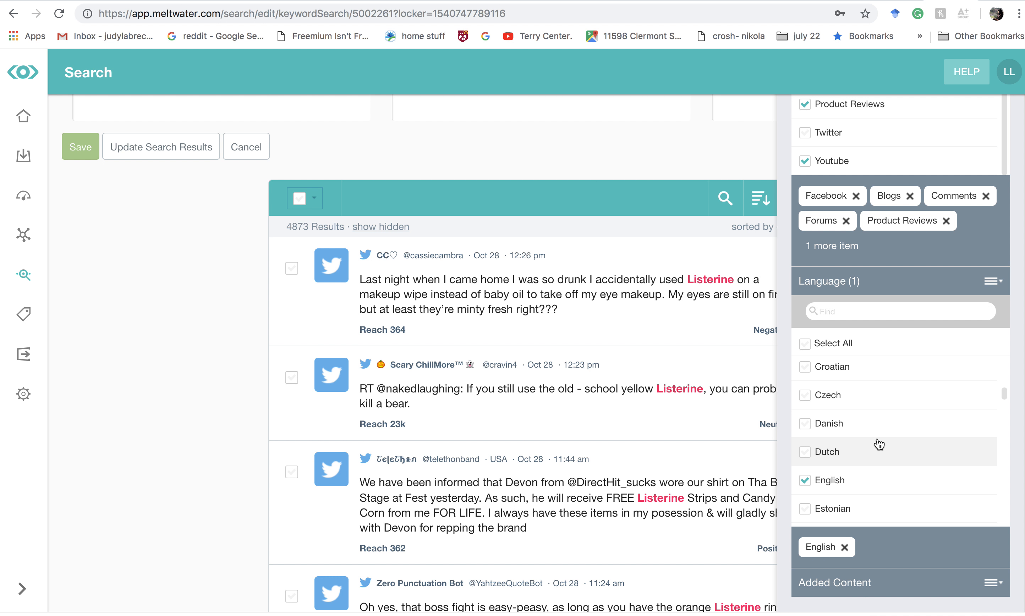
scroll(877, 444, "up", 6)
scroll(879, 444, "up", 3)
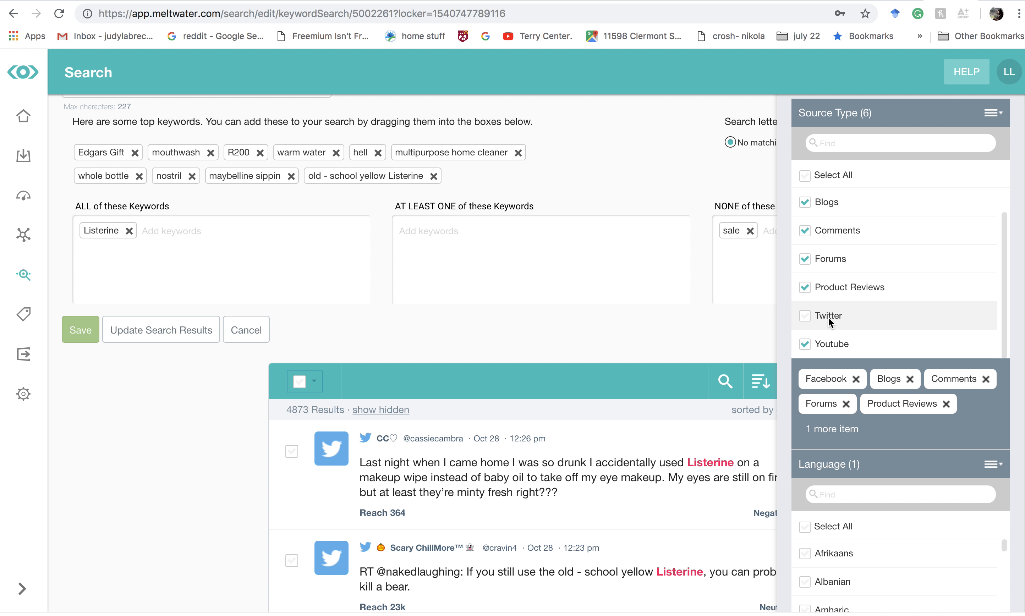
scroll(828, 317, "down", 5)
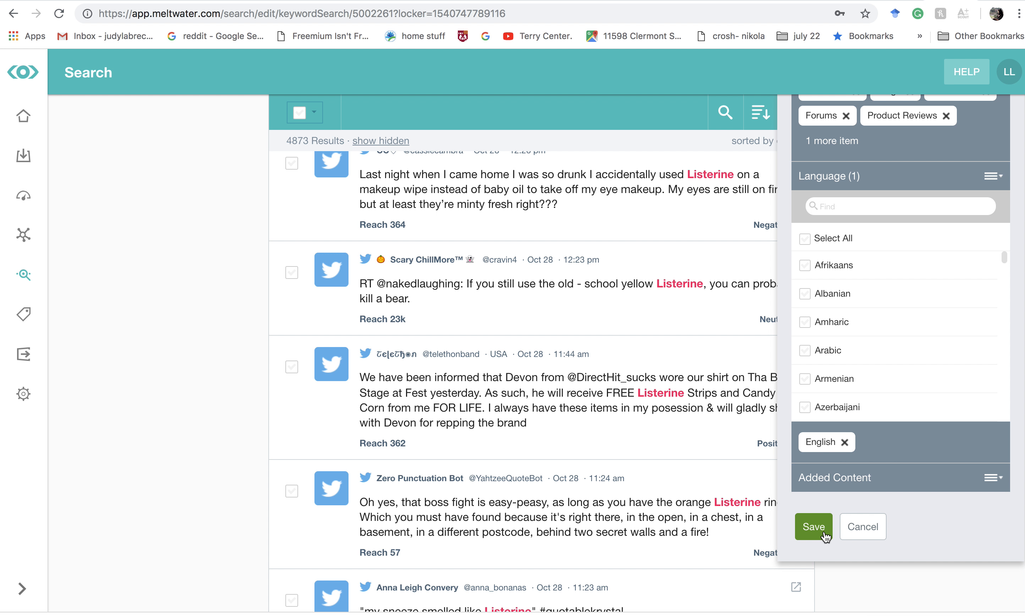
left_click(814, 527)
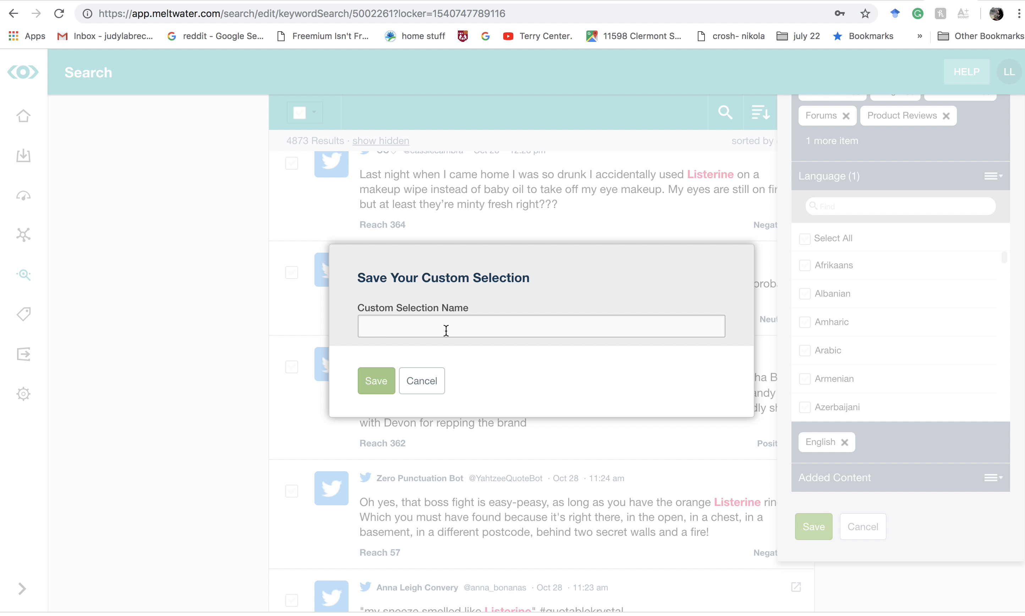
left_click(445, 330)
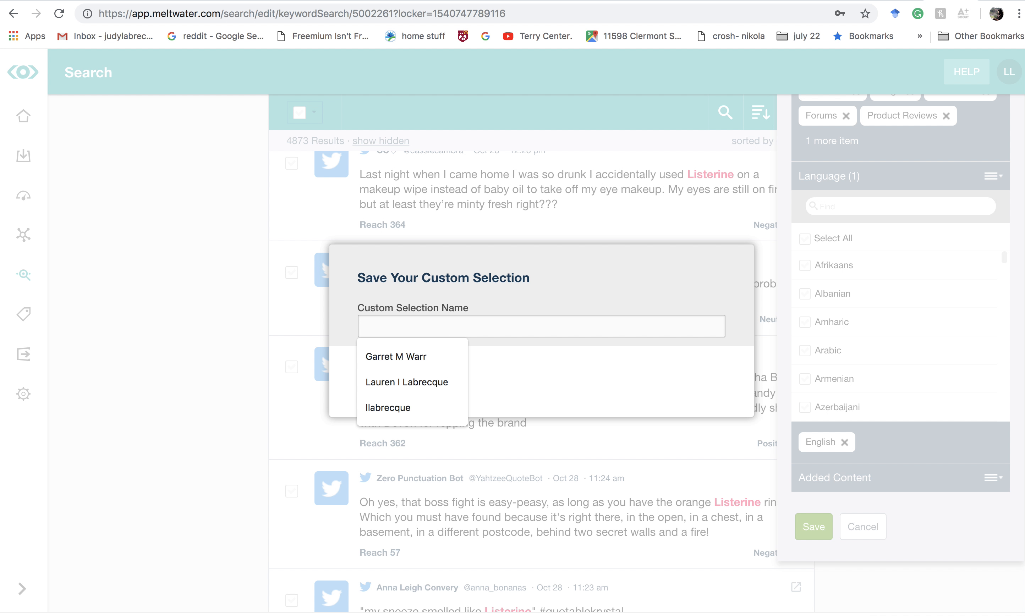
type("Twi")
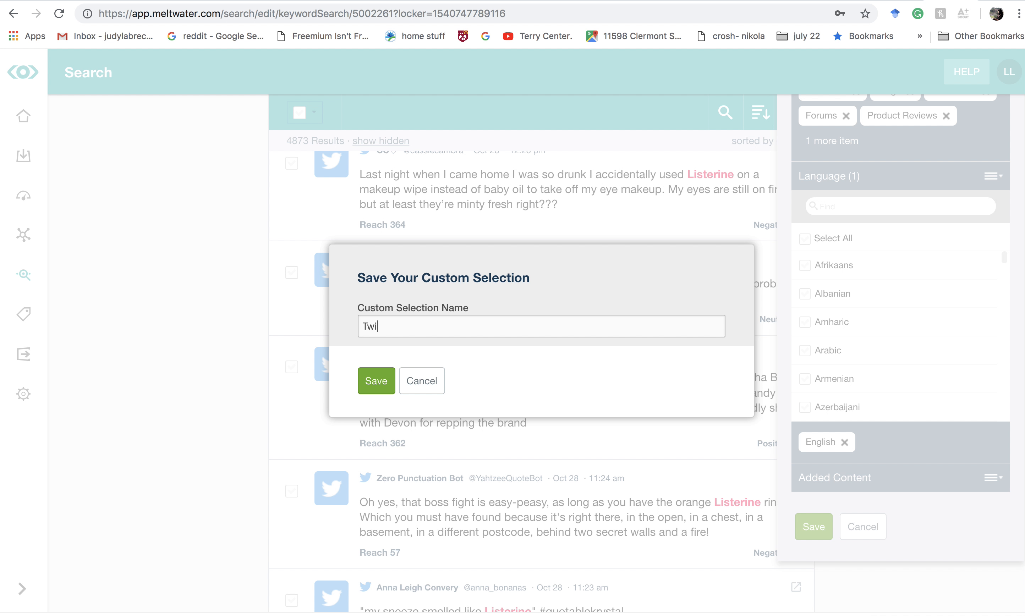
key("BackSpace")
type("Listerine-NoTwitter-English")
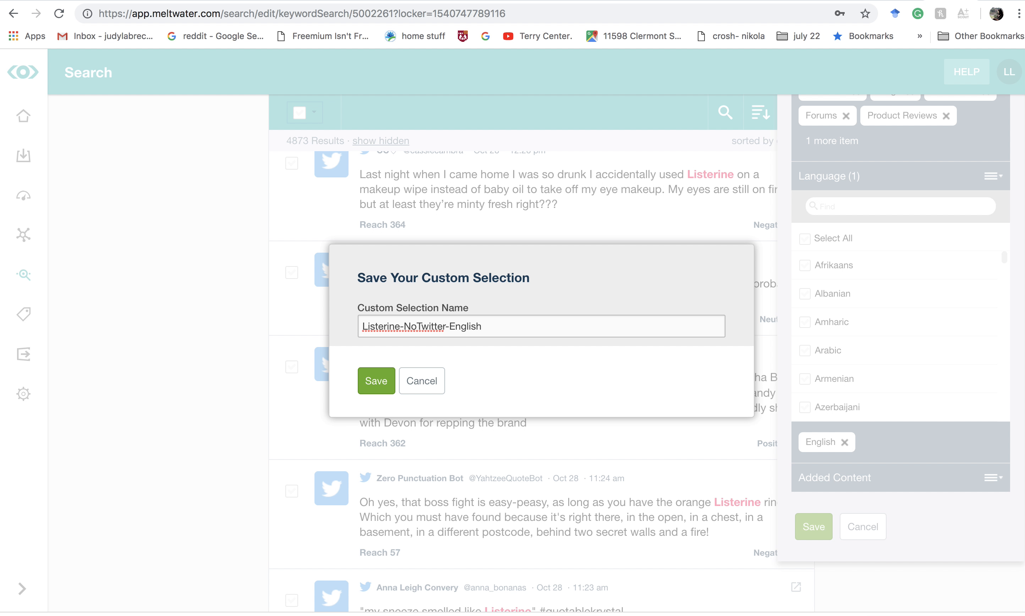
left_click_drag(404, 326, 329, 330)
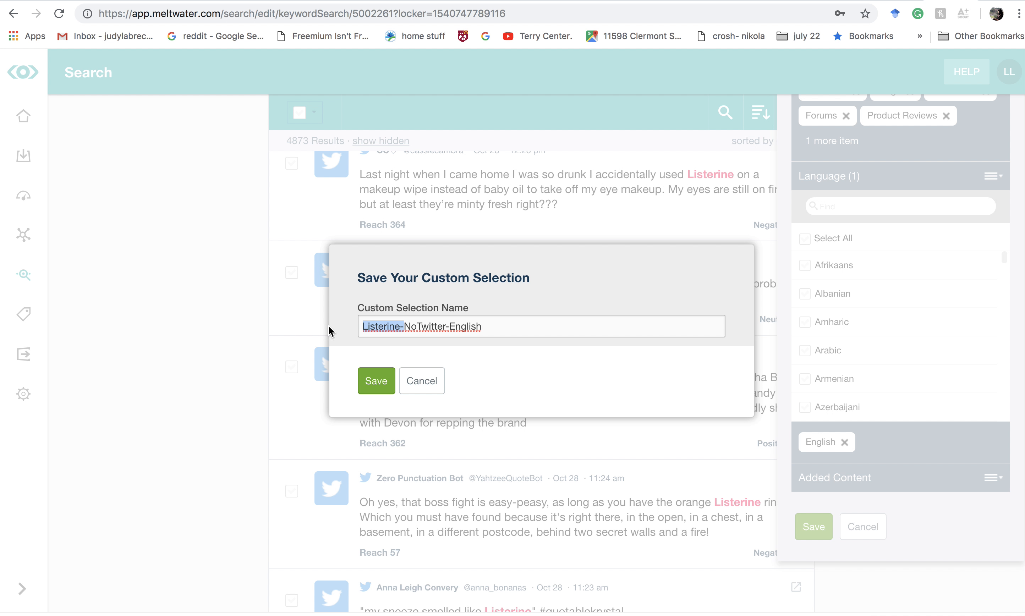
key("BackSpace")
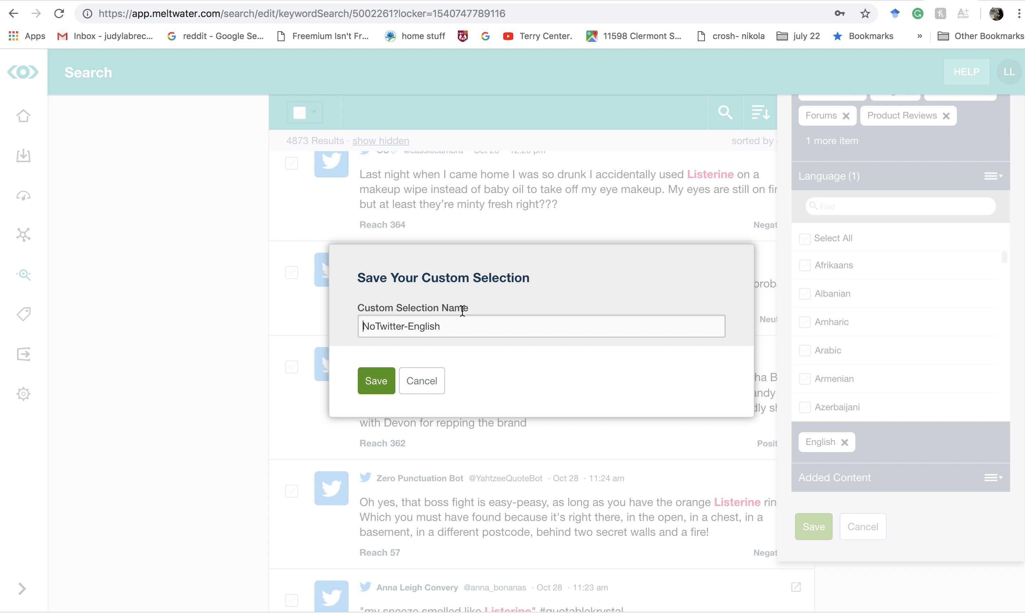
left_click(460, 330)
type("On")
left_click(375, 379)
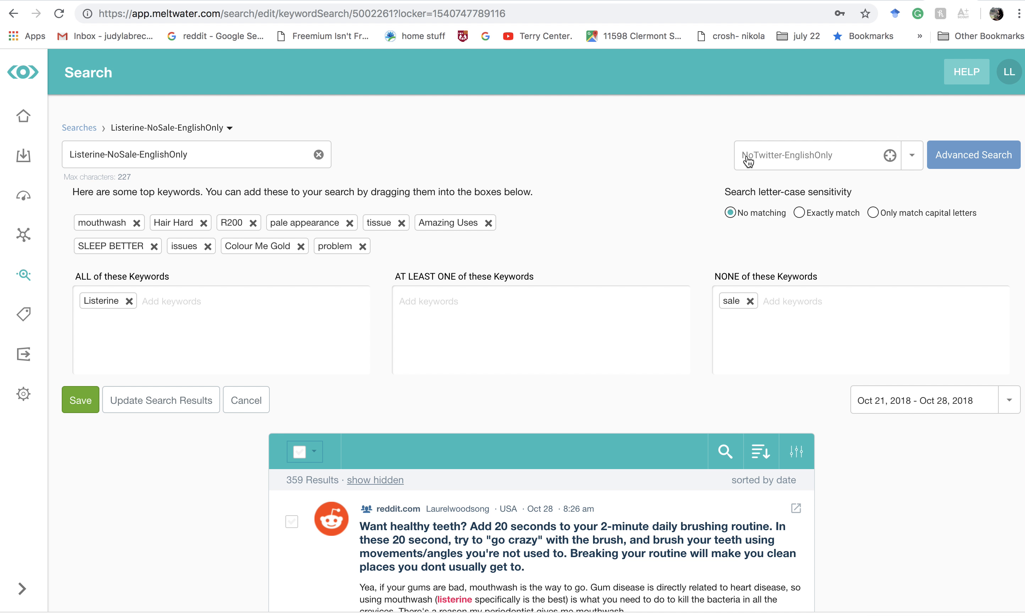
- Examine the Listerine posts returned with the NoTwitter-EnglishOnly selection, checking their sources, language, relevance and sentiment
scroll(549, 241, "down", 5)
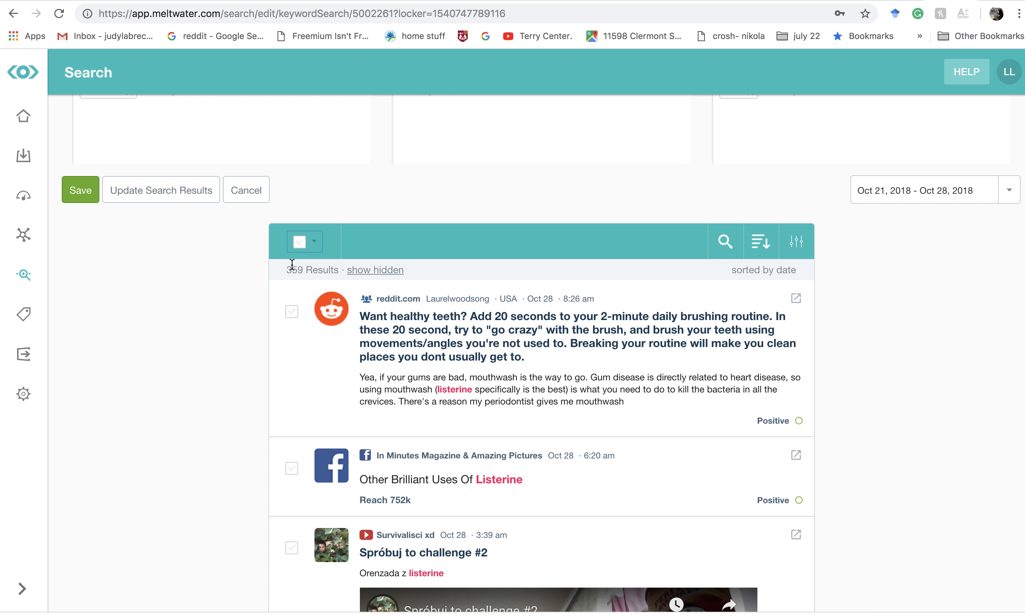
scroll(503, 423, "down", 4)
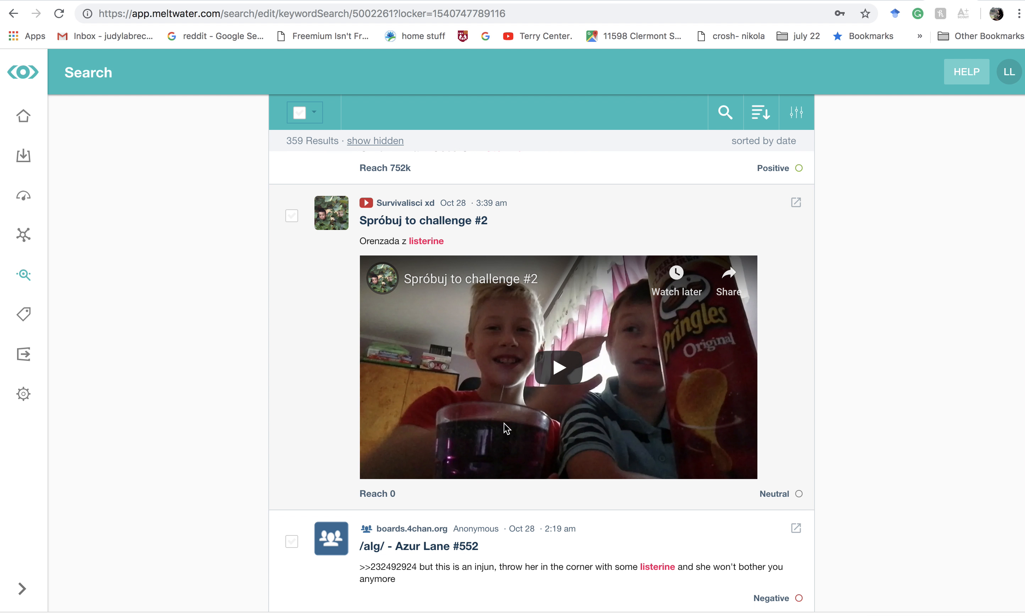
scroll(504, 423, "down", 8)
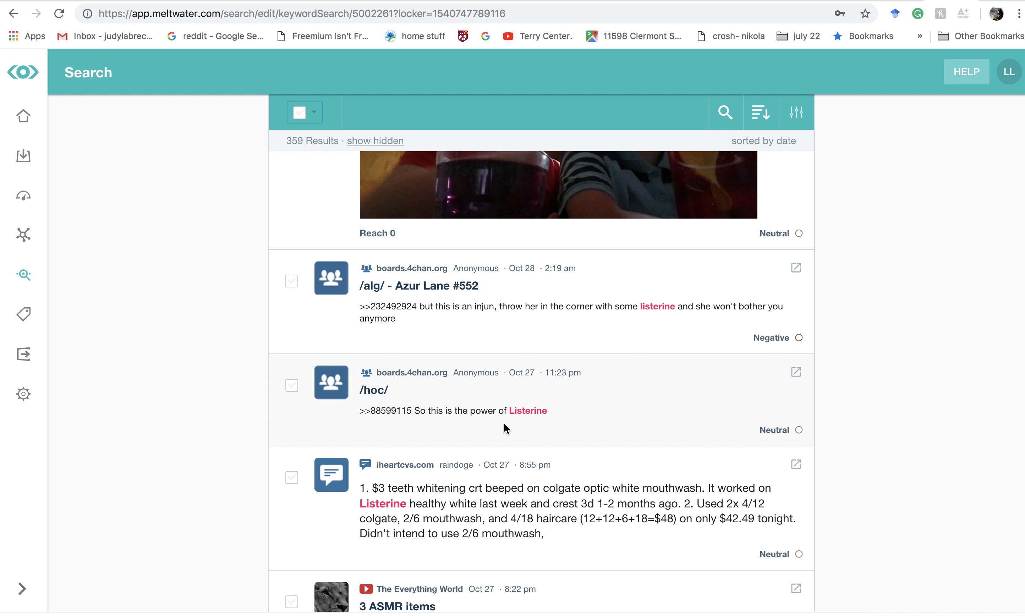
scroll(560, 556, "down", 4)
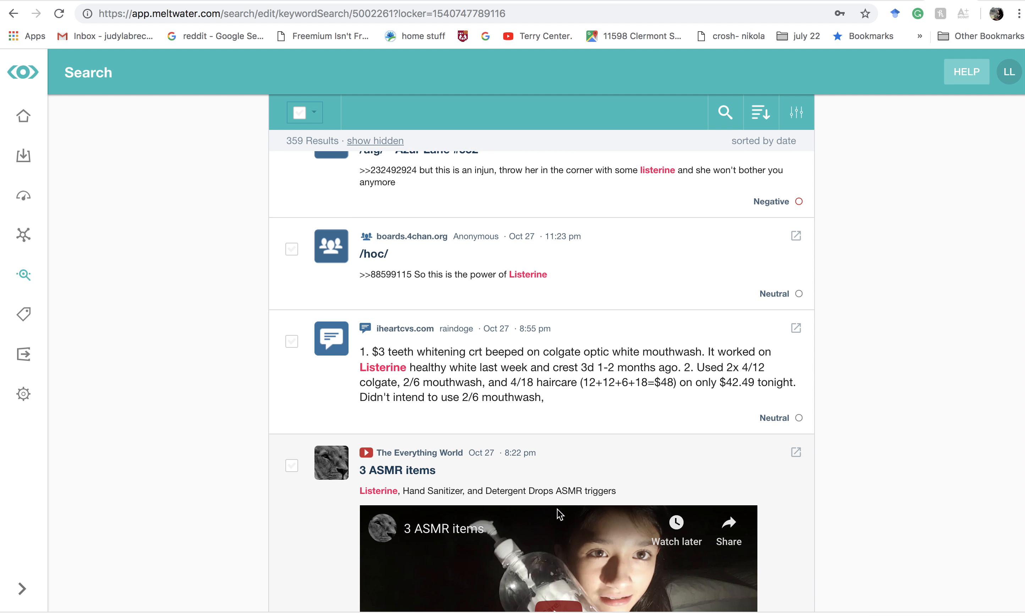
scroll(426, 429, "down", 11)
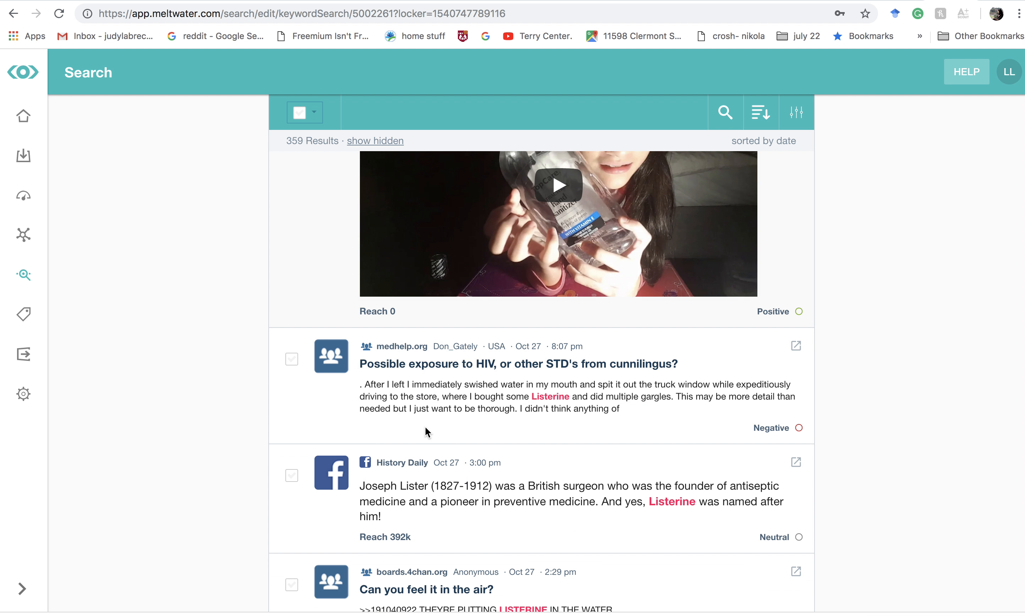
scroll(425, 427, "down", 16)
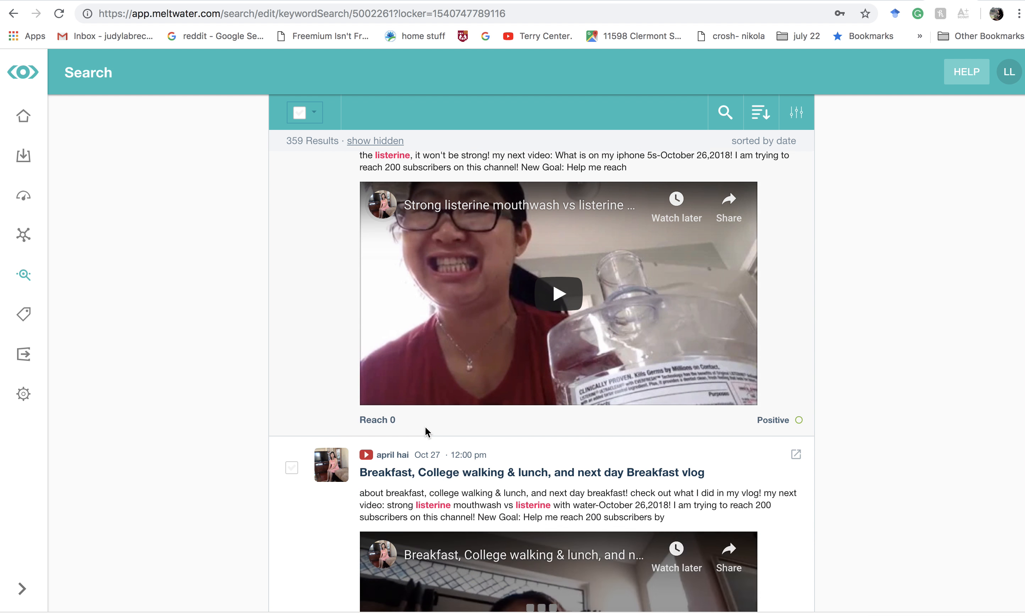
scroll(425, 427, "down", 20)
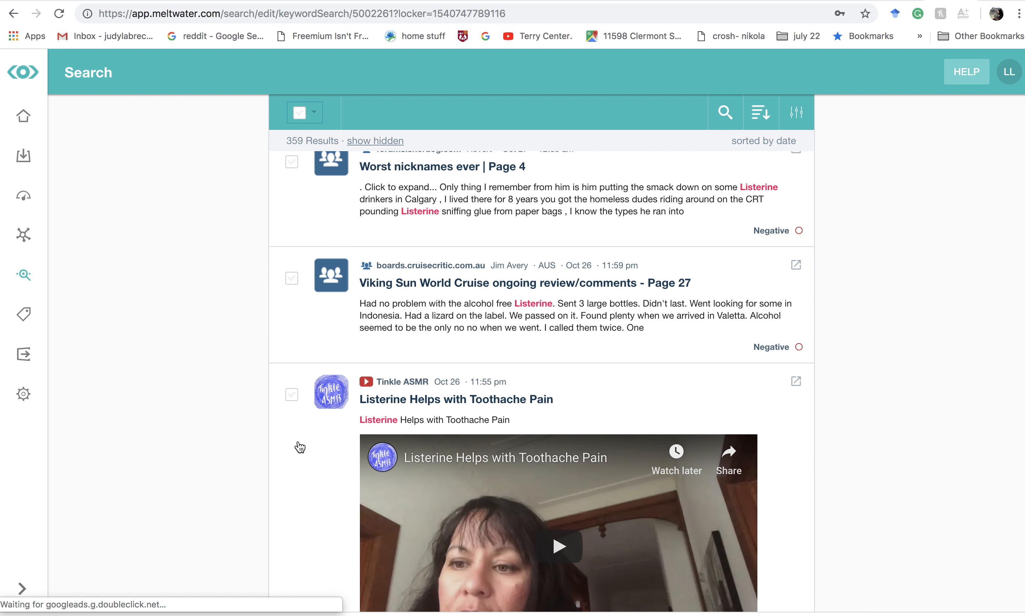
scroll(299, 447, "down", 16)
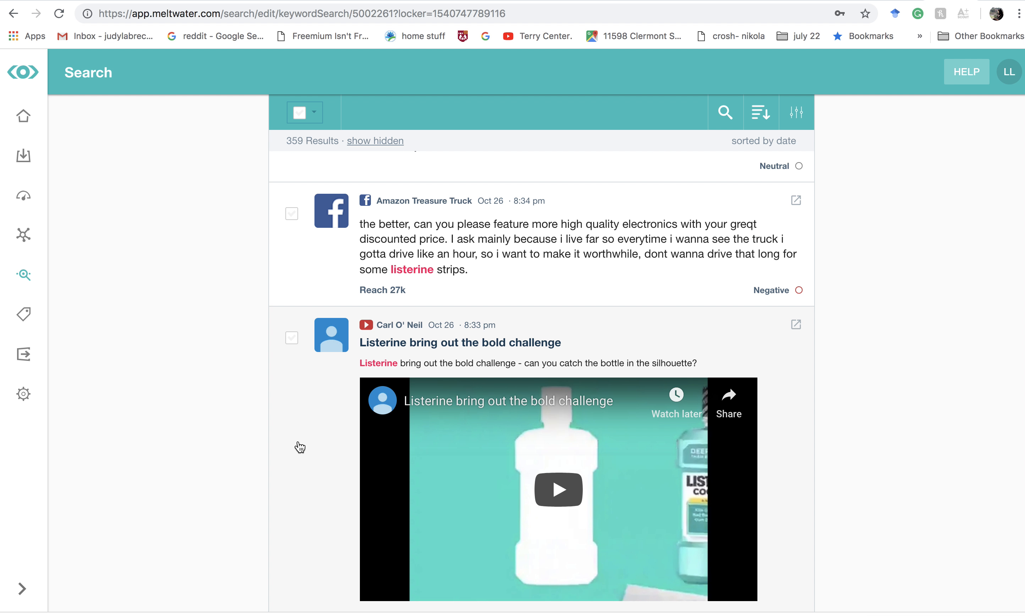
scroll(299, 446, "down", 3)
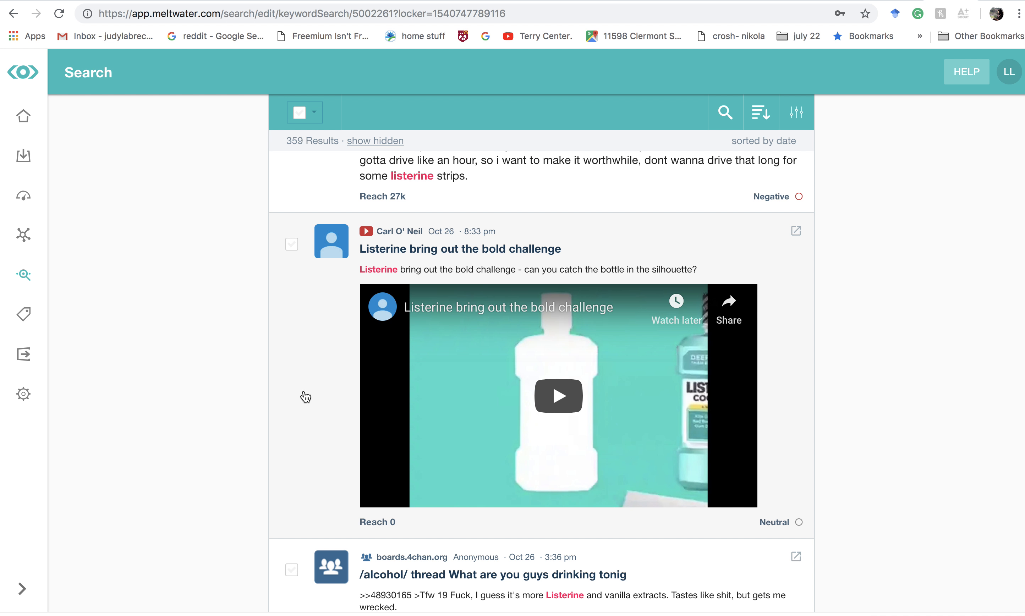
scroll(304, 392, "down", 2)
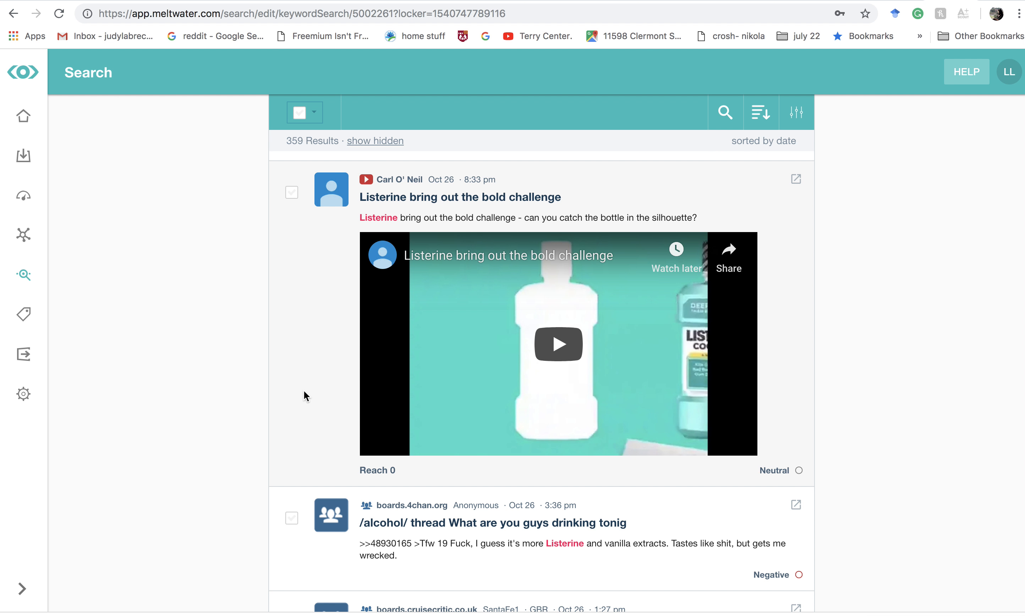
scroll(306, 254, "up", 20)
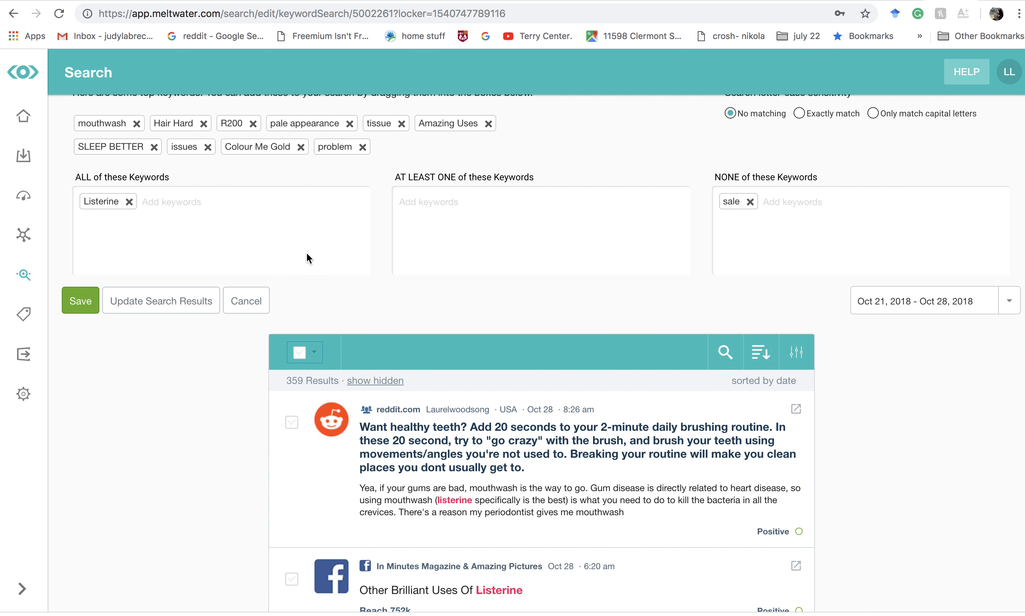
scroll(306, 254, "up", 3)
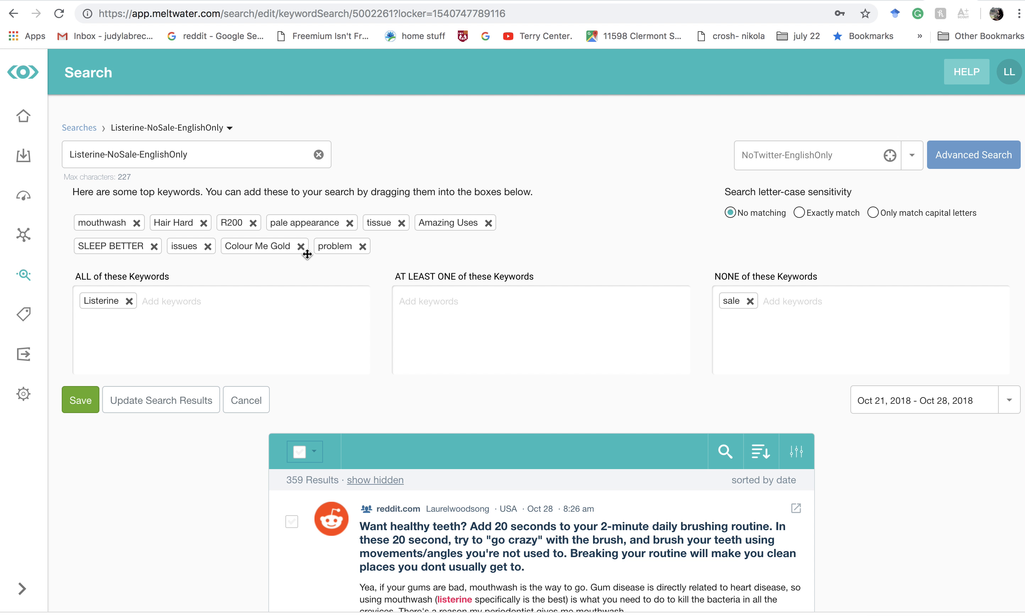
- Save the search under the new name "Listerine-NoSale-EnglishOnly-NoTwitter" and return to the list of searches
triple_click(223, 150)
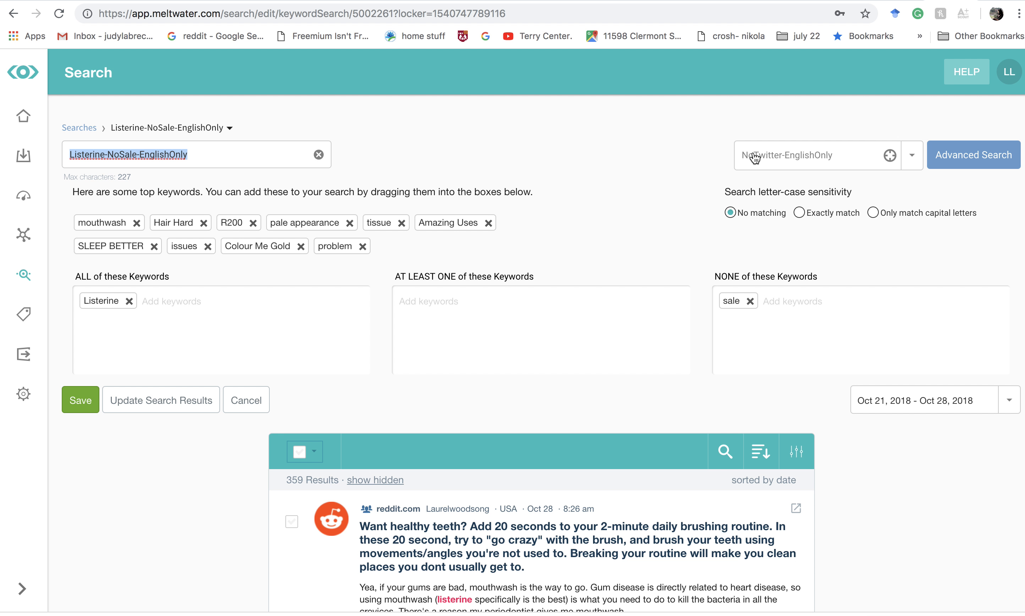
left_click(102, 163)
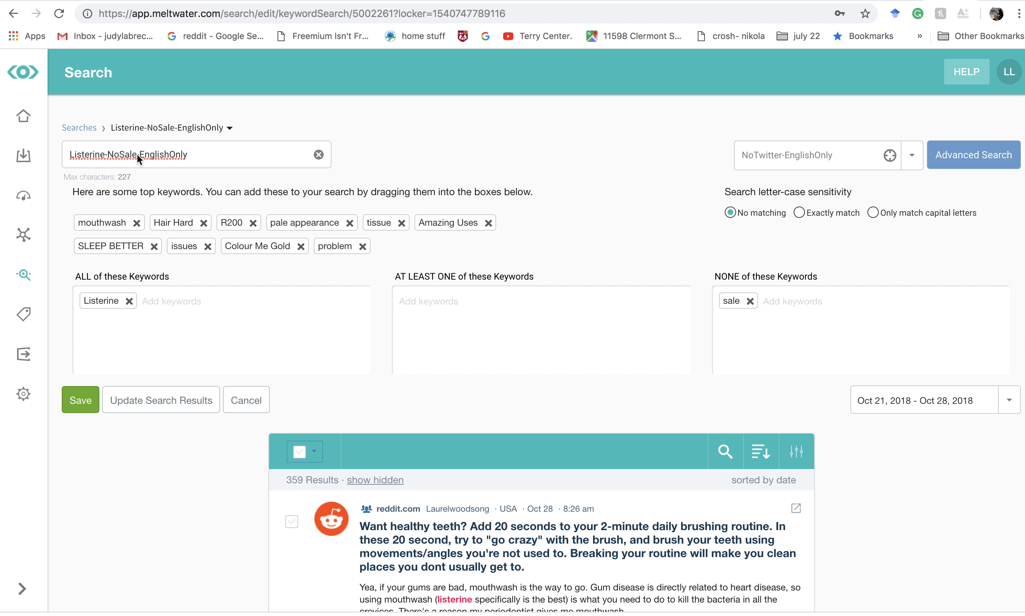
triple_click(207, 155)
left_click(206, 155)
type("=No")
key("BackSpace")
type("-NoTwitter")
left_click(85, 400)
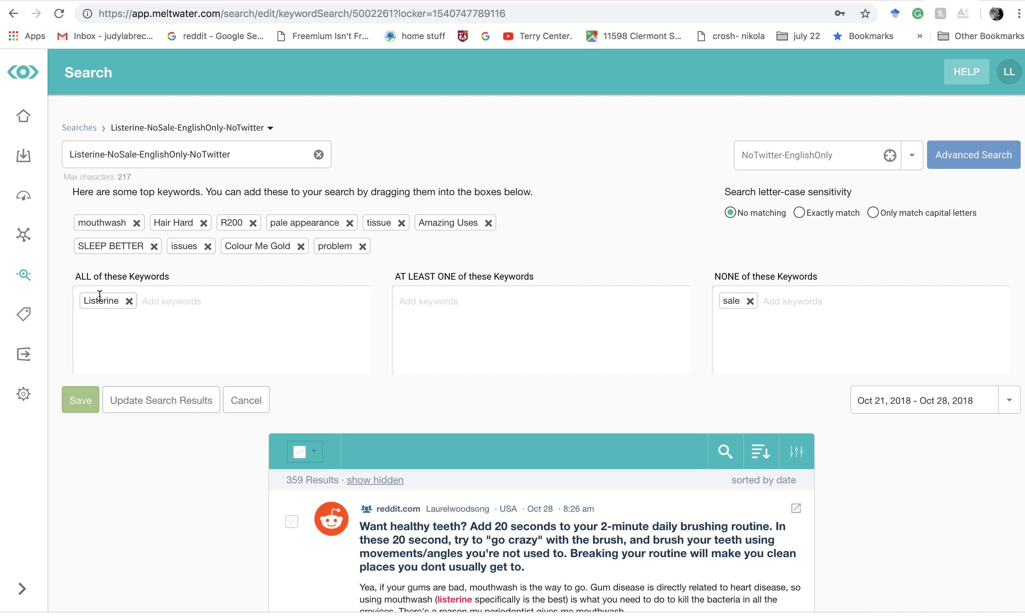
left_click(25, 275)
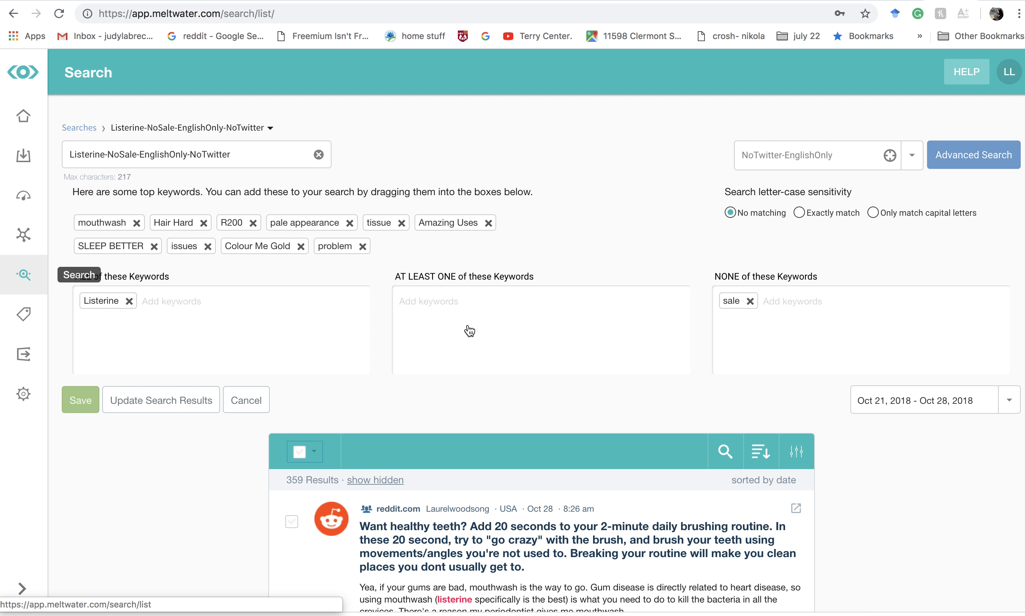